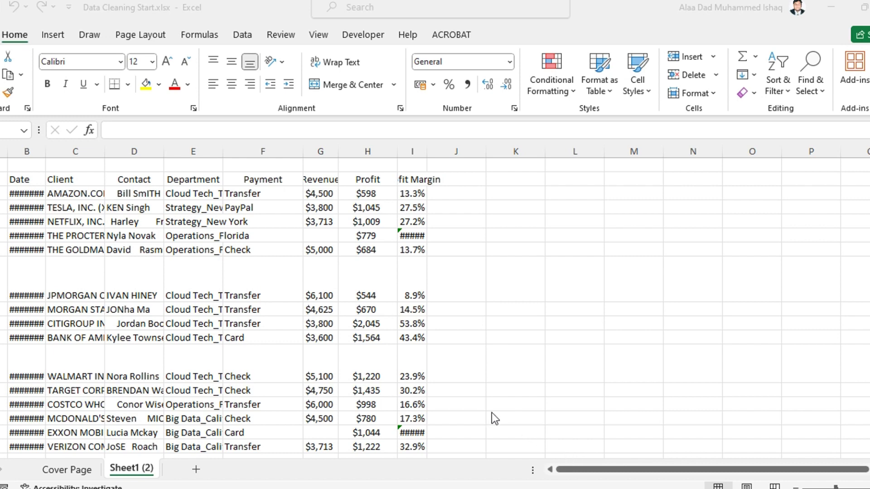
- Examine the uncleaned client, contact, department, payment, revenue and profit records on Sheet1 (2)
scroll(498, 285, down, 2)
scroll(477, 278, up, 1)
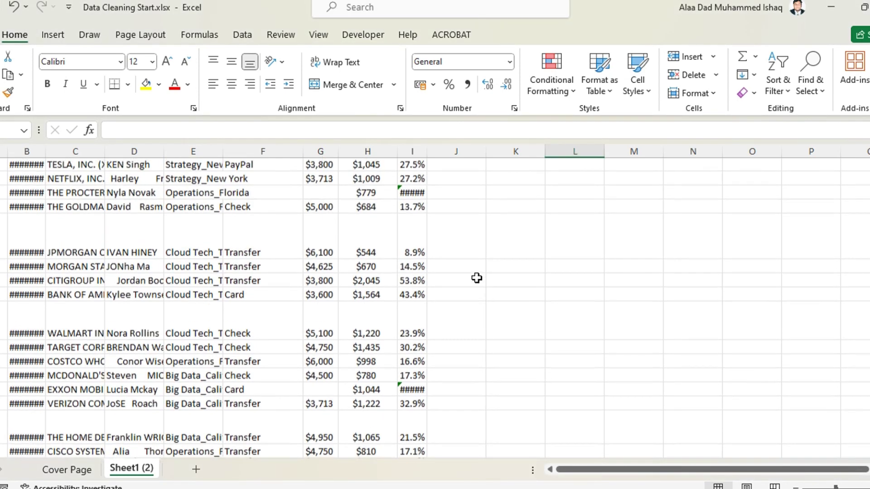
scroll(477, 278, up, 1)
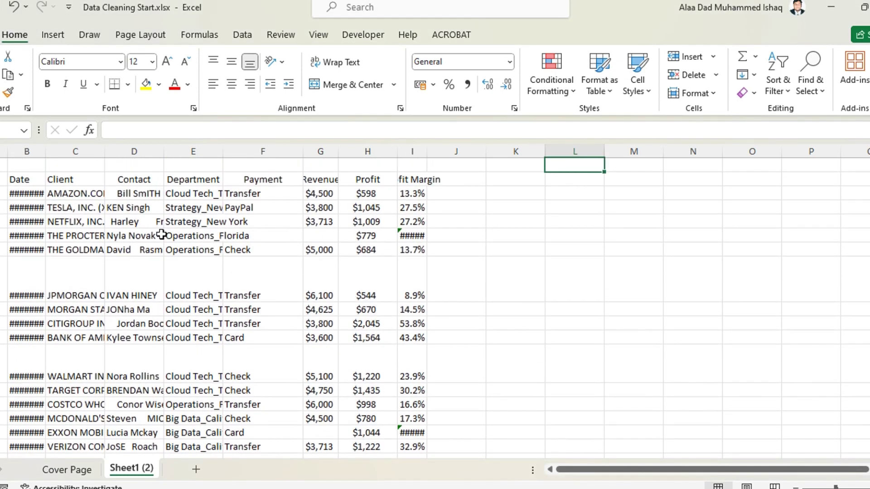
scroll(161, 234, down, 4)
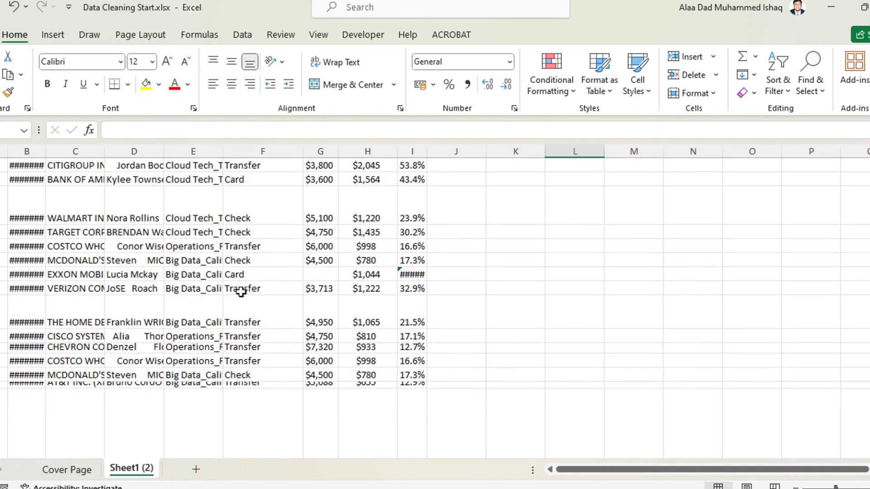
scroll(238, 296, up, 3)
scroll(238, 296, up, 1)
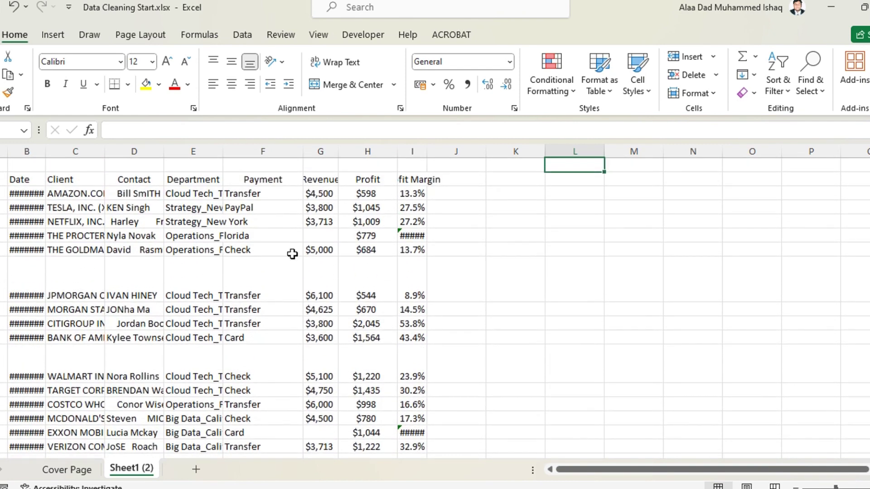
scroll(304, 248, down, 2)
scroll(300, 251, up, 1)
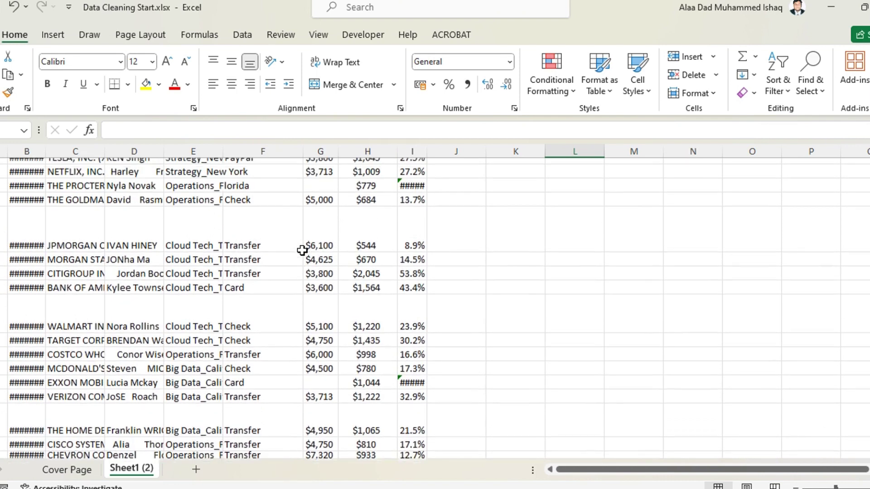
scroll(302, 250, up, 1)
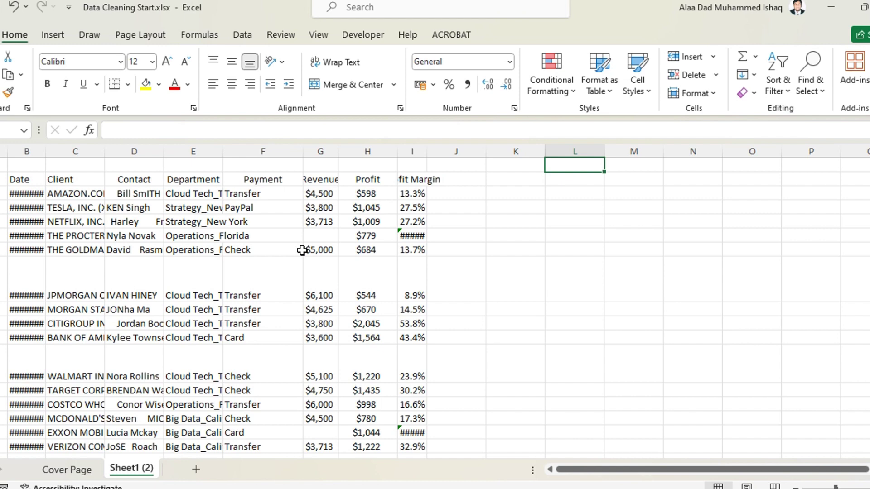
- Switch to the Chrome browser and open google.co.uk in a new tab
key(alt+Tab)
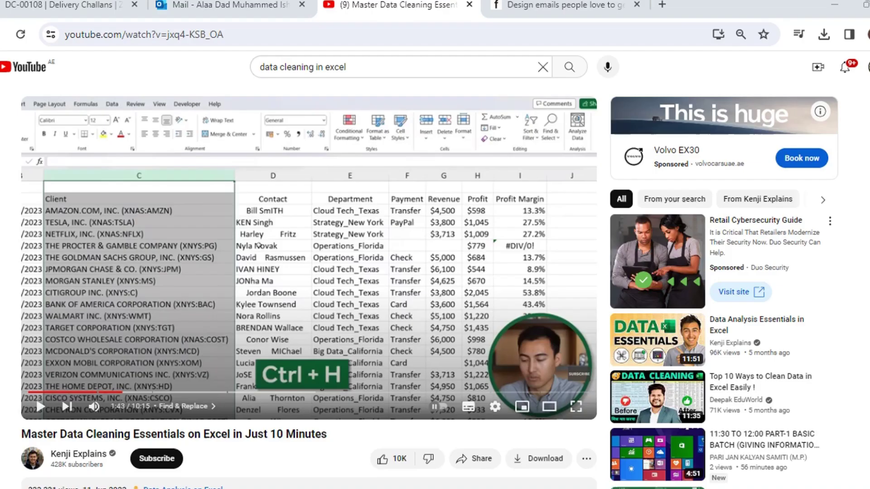
click(662, 5)
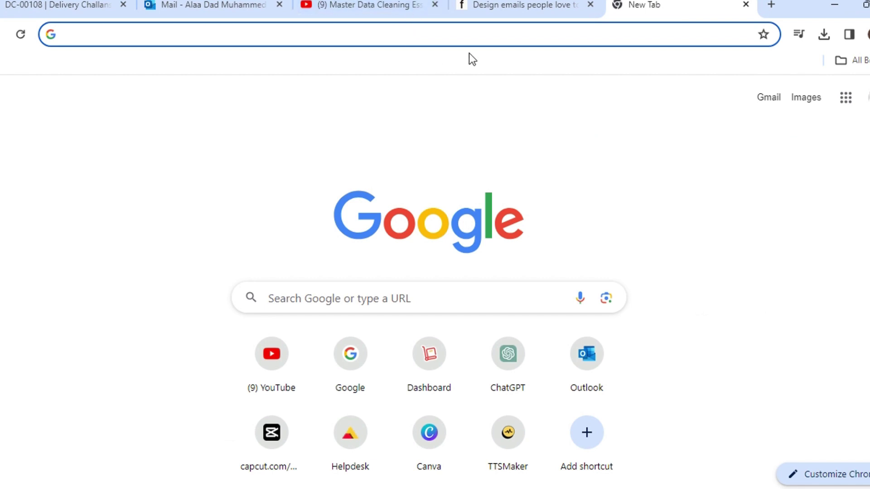
text(google.co.uk)
key(Return)
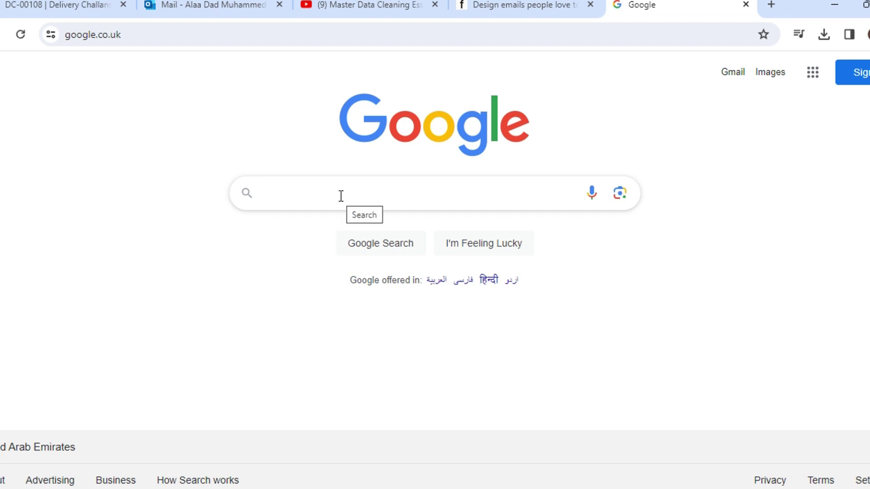
- Search Google for Fiverr and open the sponsored Fiverr website result
text(fivv)
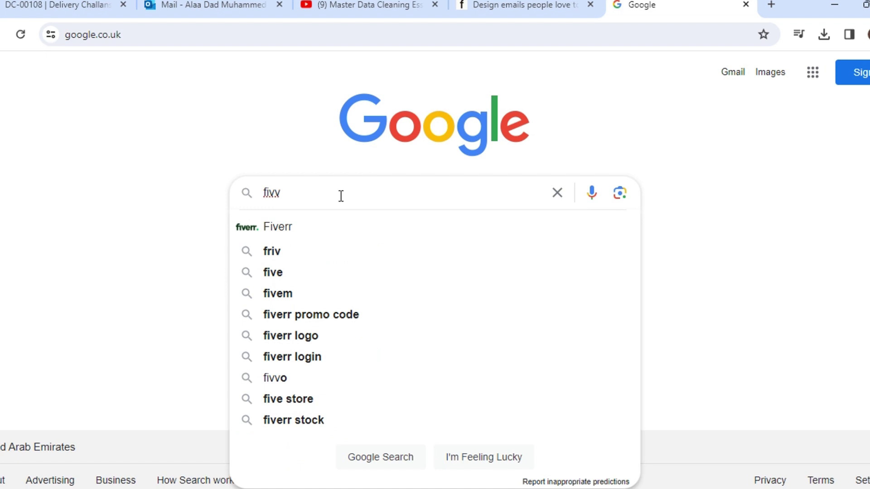
click(317, 237)
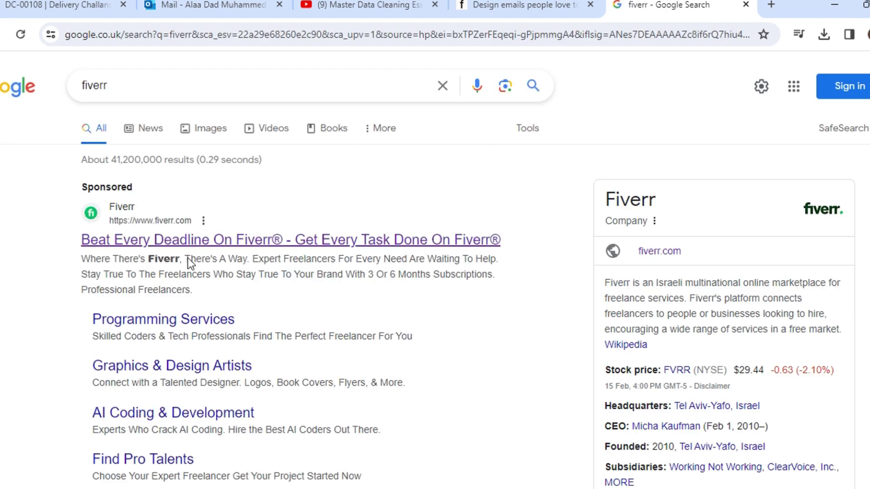
click(165, 240)
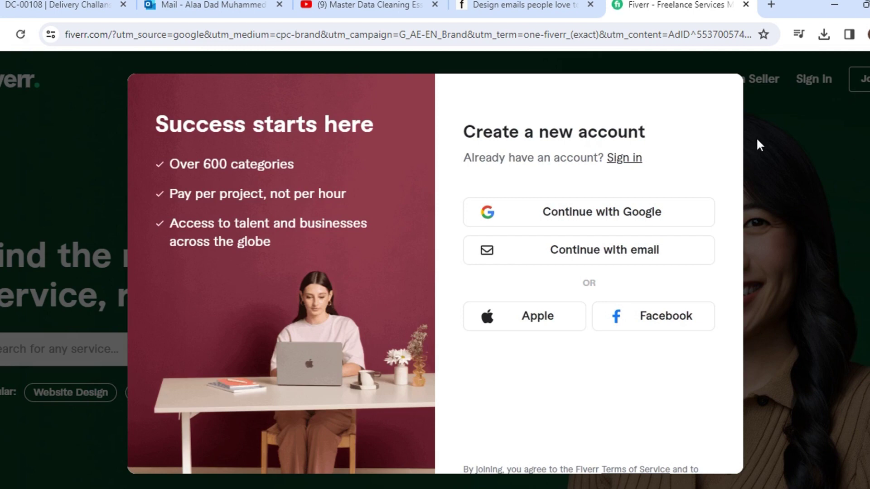
- Dismiss the account creation dialog and the Google sign-in prompt on the Fiverr home page
click(779, 121)
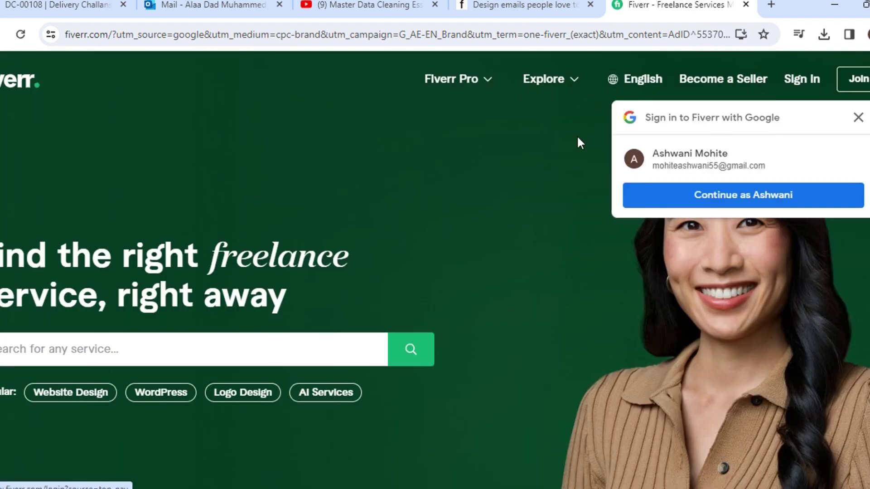
click(698, 195)
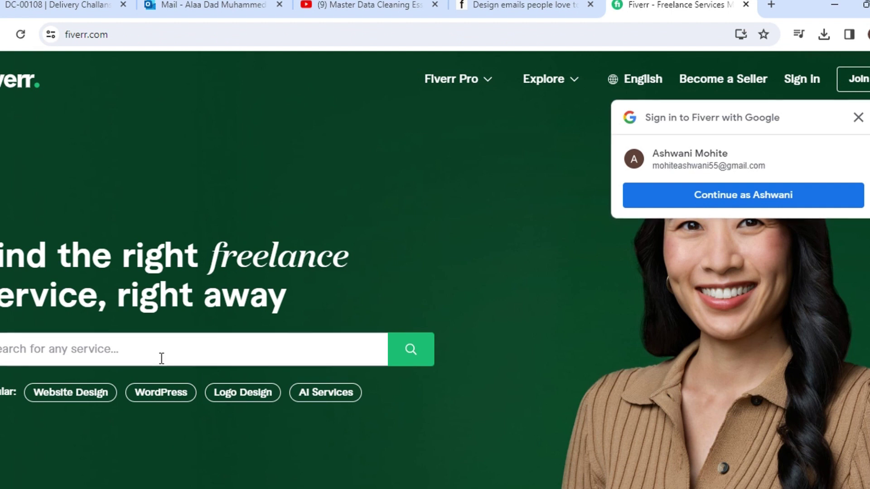
click(857, 119)
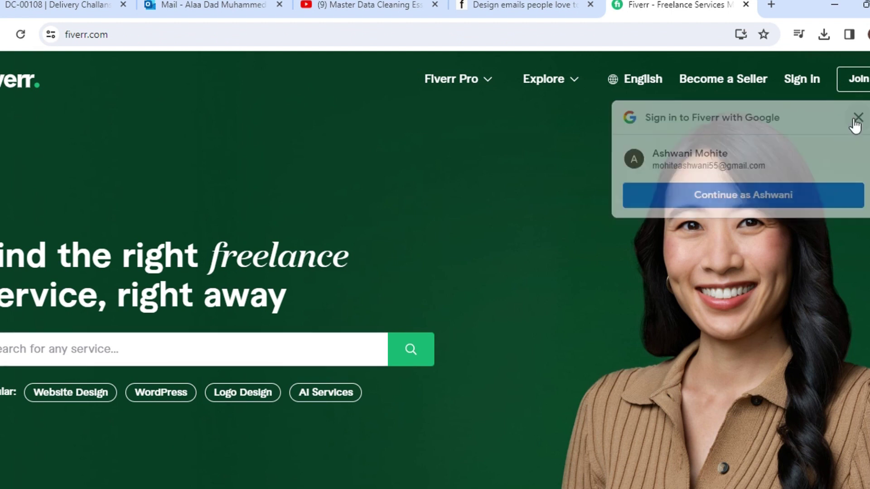
- Search Fiverr for "excel data cleaning" services using the suggested search term
click(239, 352)
text(data c)
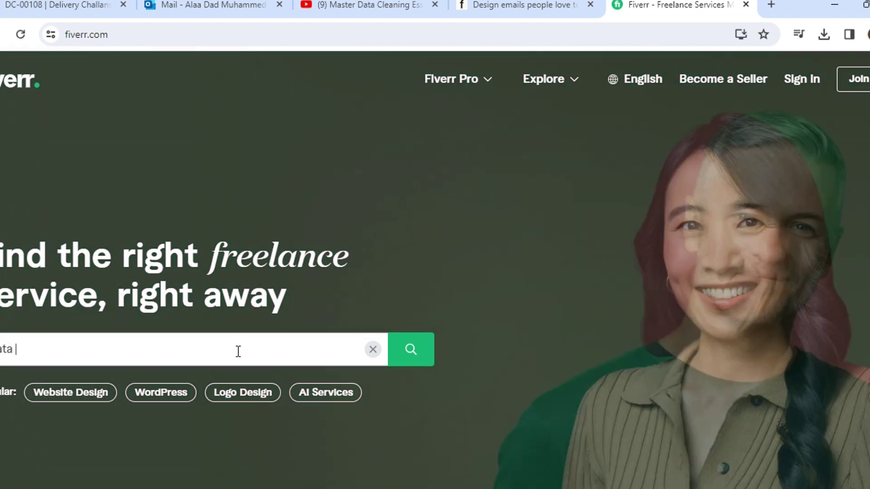
text(lea)
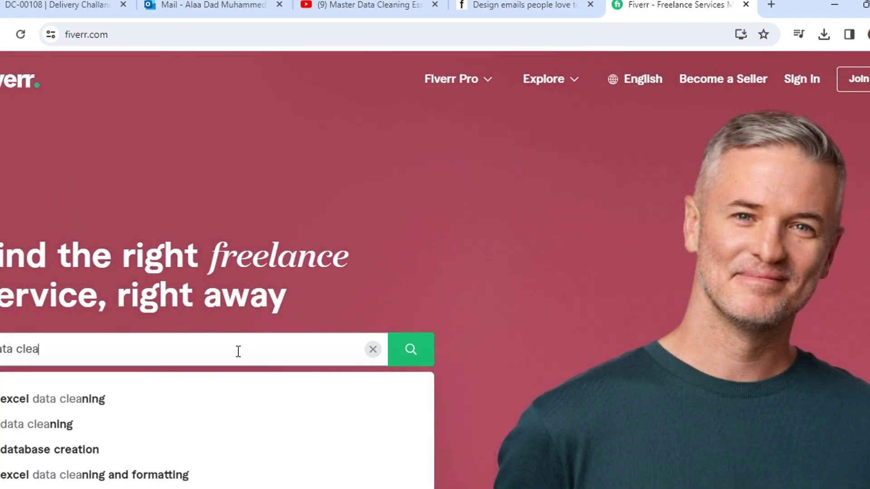
click(93, 405)
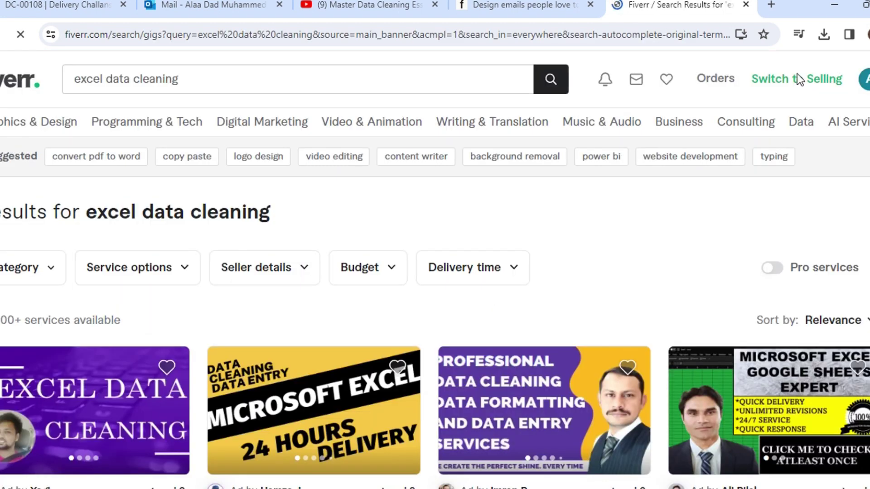
- Close the eBook promotion and browse the Excel data cleaning gigs, comparing their ratings, review numbers and starting prices
scroll(637, 195, down, 5)
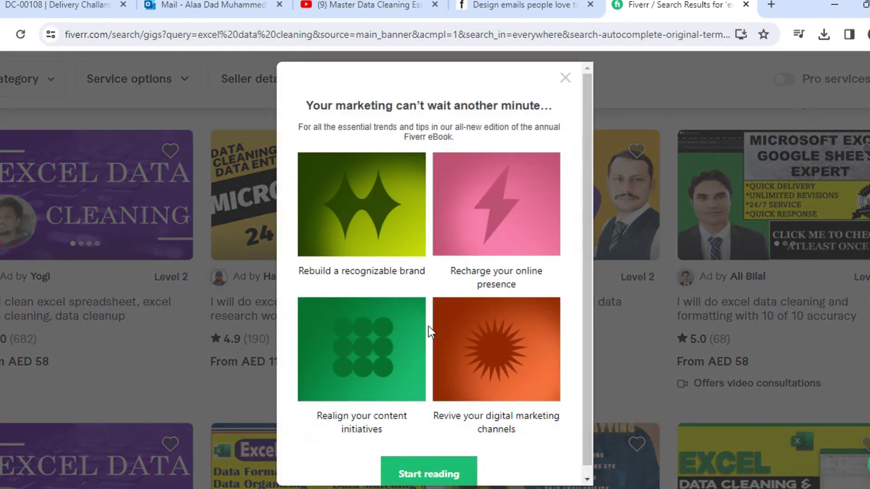
click(566, 77)
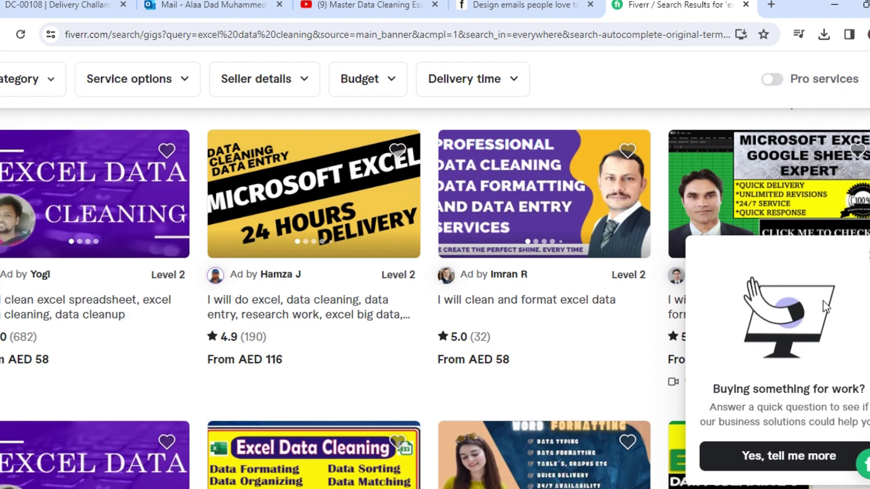
scroll(726, 308, down, 1)
scroll(726, 308, down, 4)
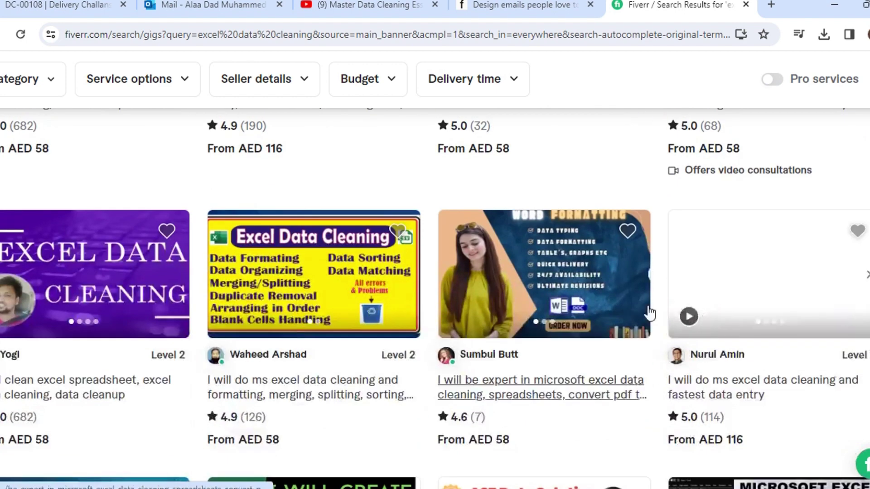
scroll(646, 311, up, 4)
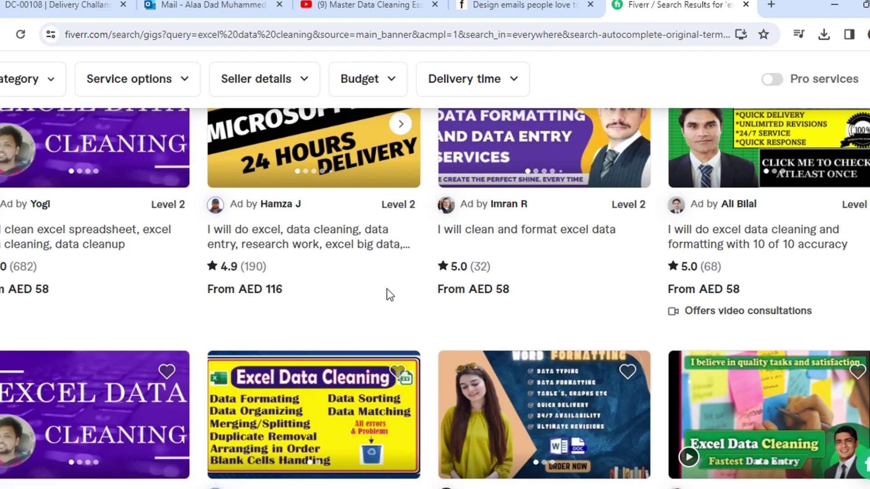
scroll(590, 303, down, 5)
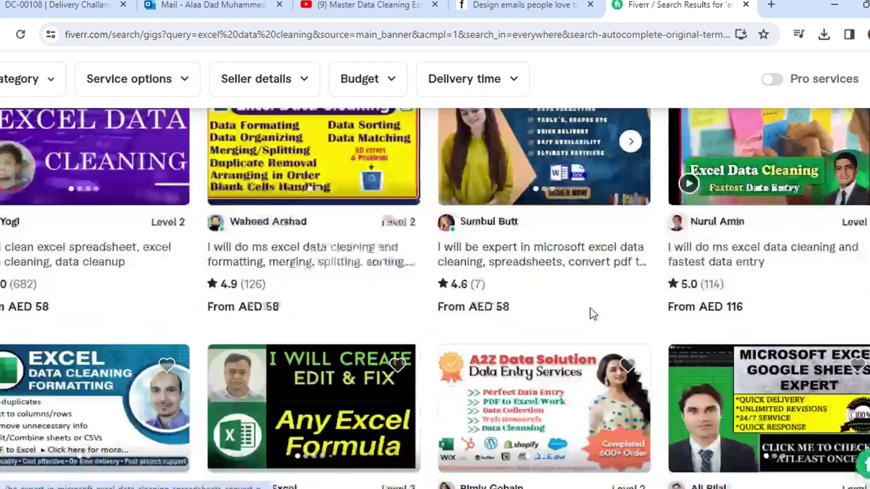
scroll(589, 308, down, 5)
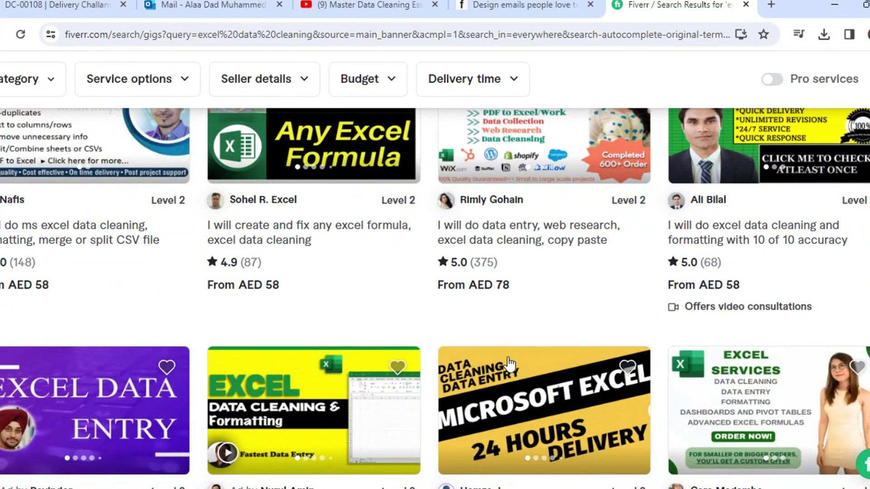
scroll(585, 305, down, 4)
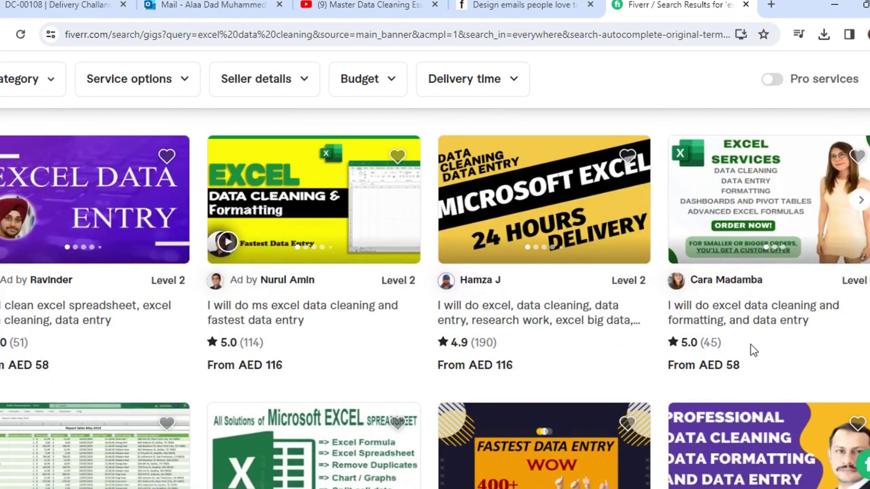
scroll(378, 409, up, 1)
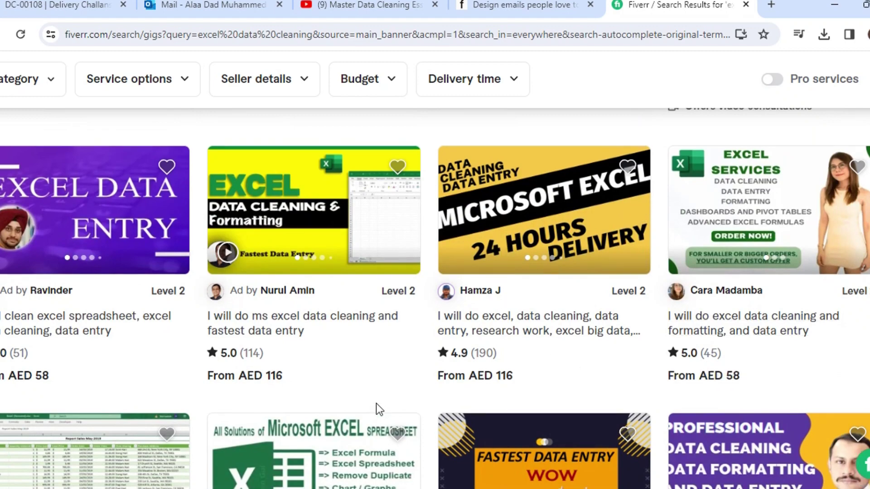
scroll(373, 406, up, 10)
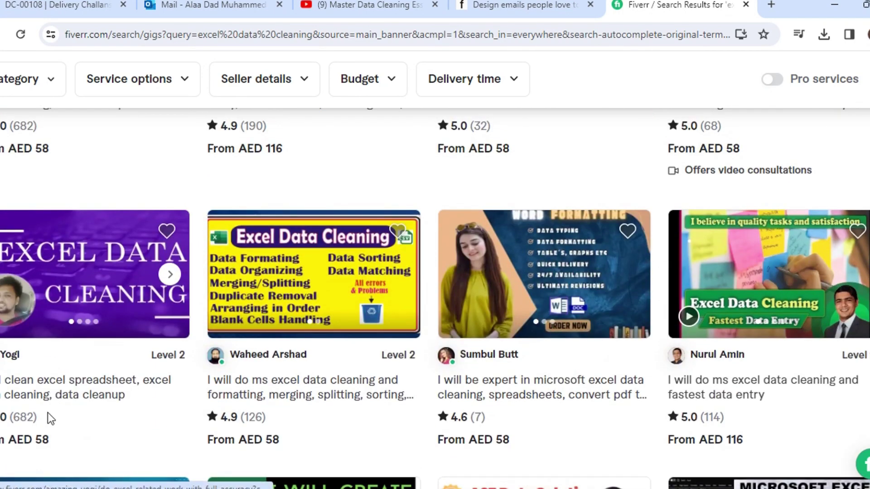
scroll(55, 403, down, 1)
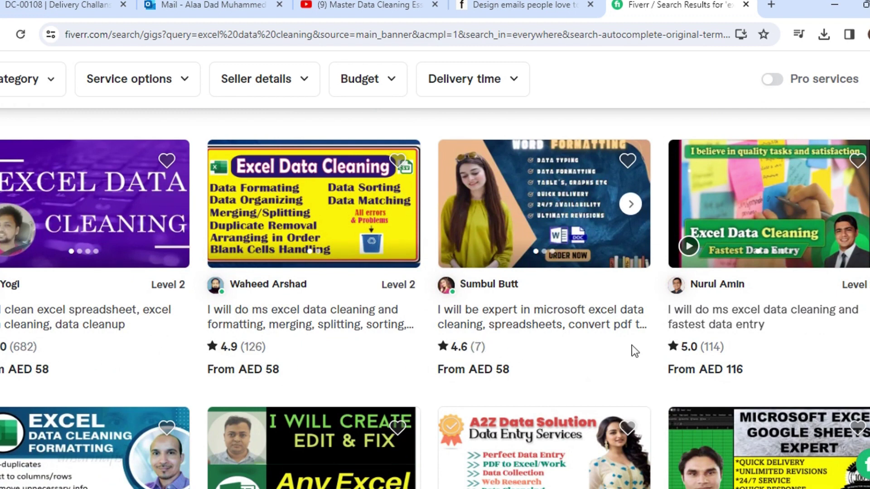
scroll(744, 357, down, 1)
scroll(709, 300, down, 6)
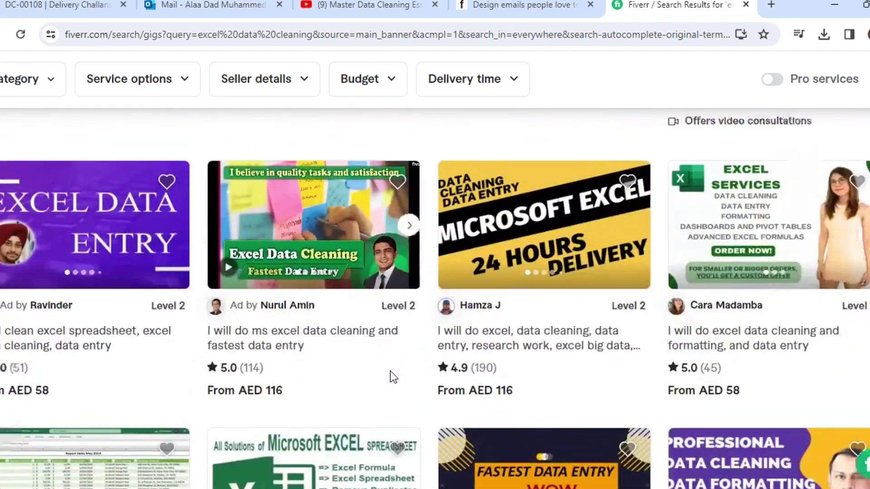
scroll(390, 371, up, 2)
scroll(241, 303, down, 2)
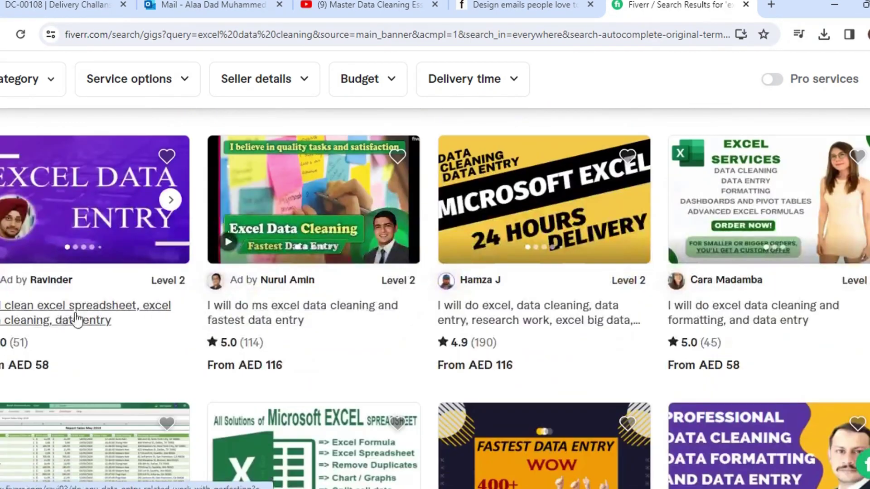
scroll(659, 403, down, 6)
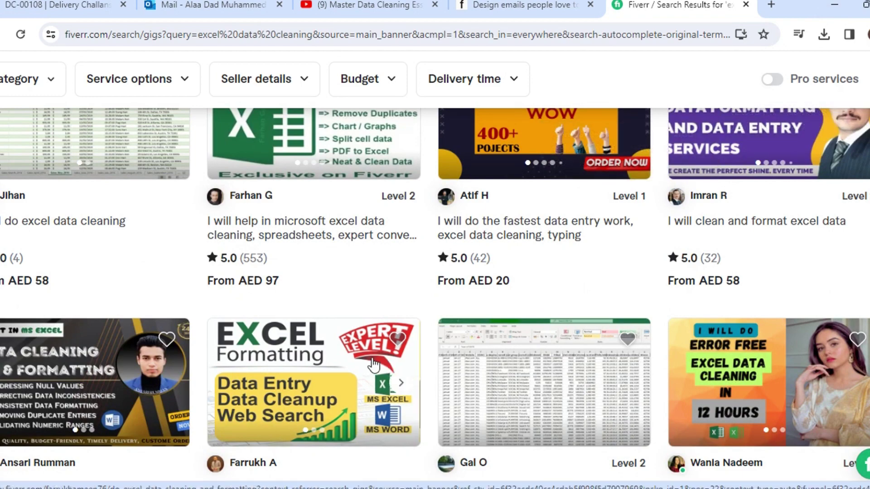
scroll(373, 363, down, 4)
scroll(374, 361, up, 3)
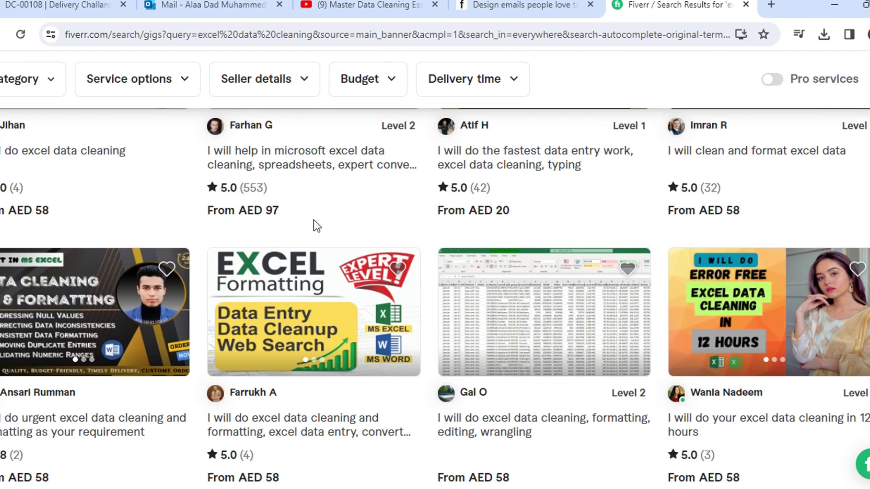
scroll(439, 272, down, 5)
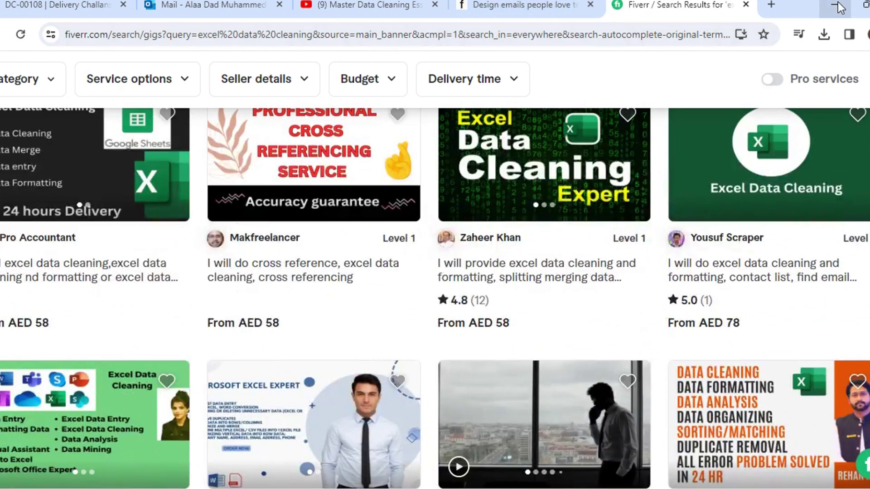
- Switch back to the Data Cleaning Start workbook in Excel and look over the uncleaned records from Client to Profit
key(alt+Tab)
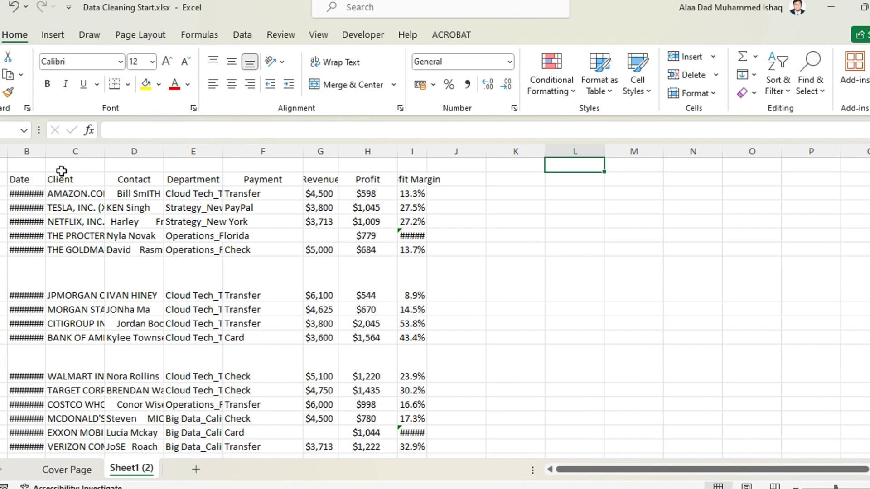
drag(74, 207, 385, 355)
click(564, 271)
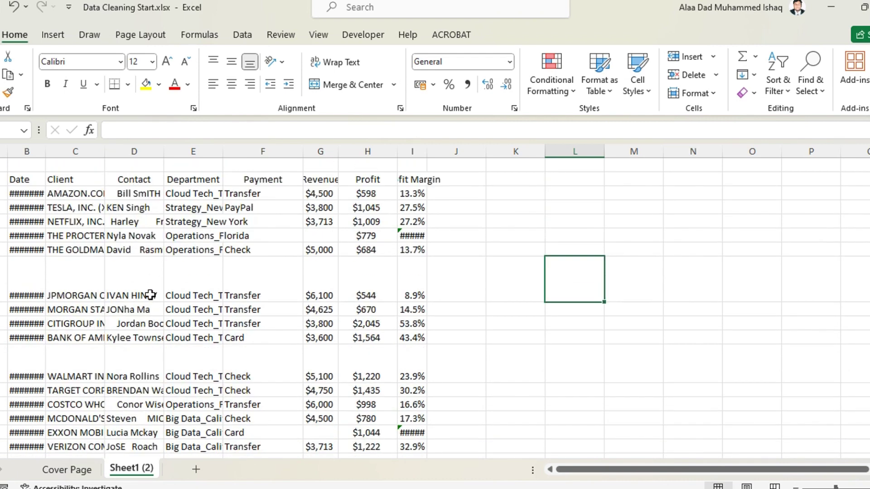
- AutoFit the column widths of the entire client data table so dates, client names and profit margins display in full
key(ctrl+a)
click(183, 295)
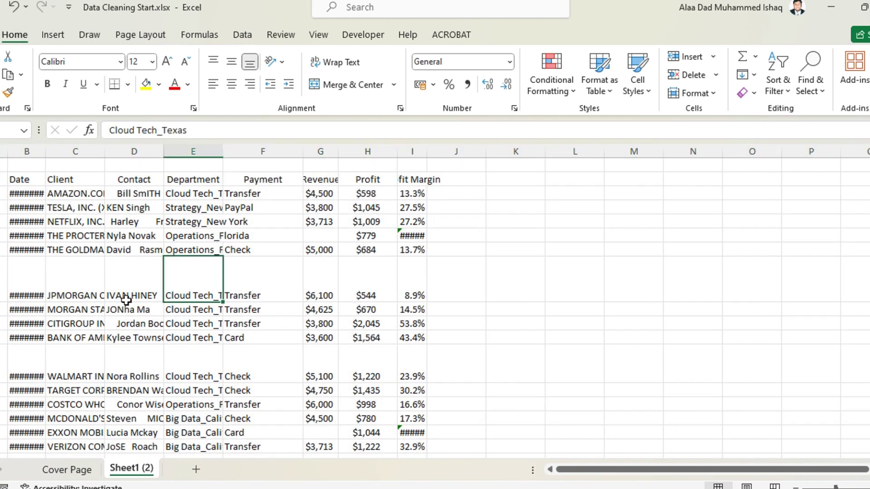
click(87, 248)
key(ctrl+a)
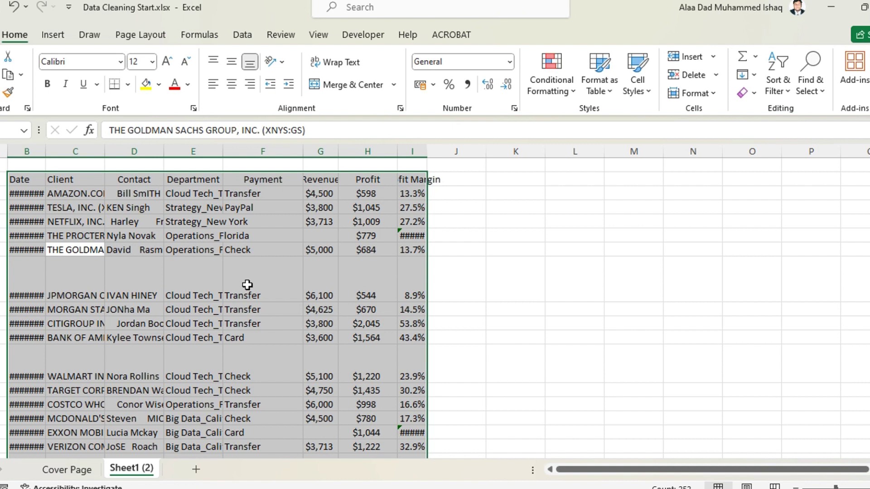
key(alt)
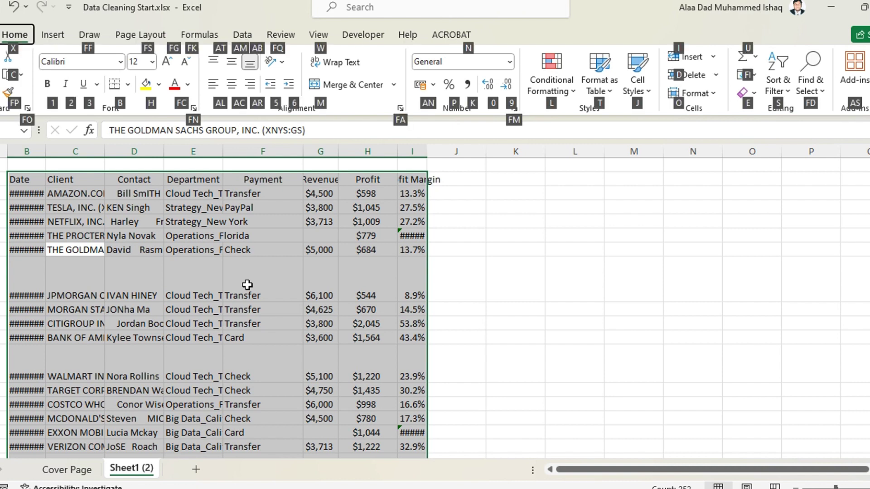
key(o)
key(i)
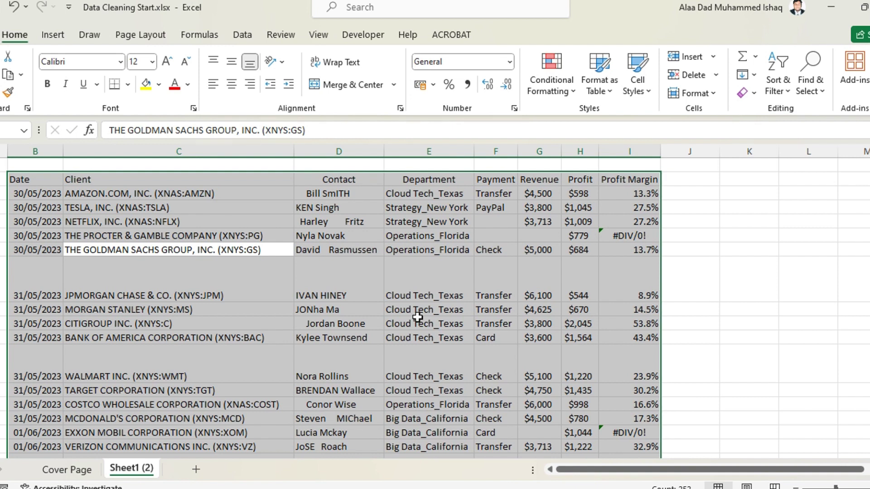
click(432, 298)
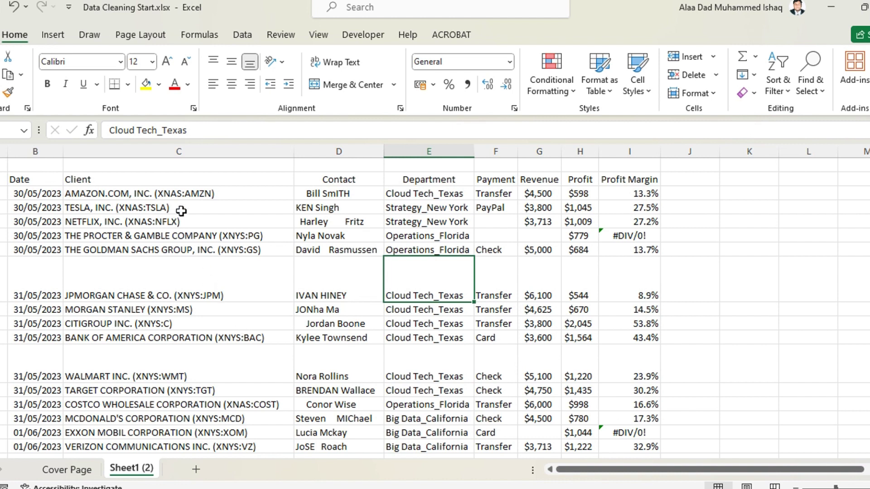
- Examine the bracketed ticker codes after the company names in the Client column, such as the one in the Amazon record
drag(181, 209, 179, 249)
click(171, 194)
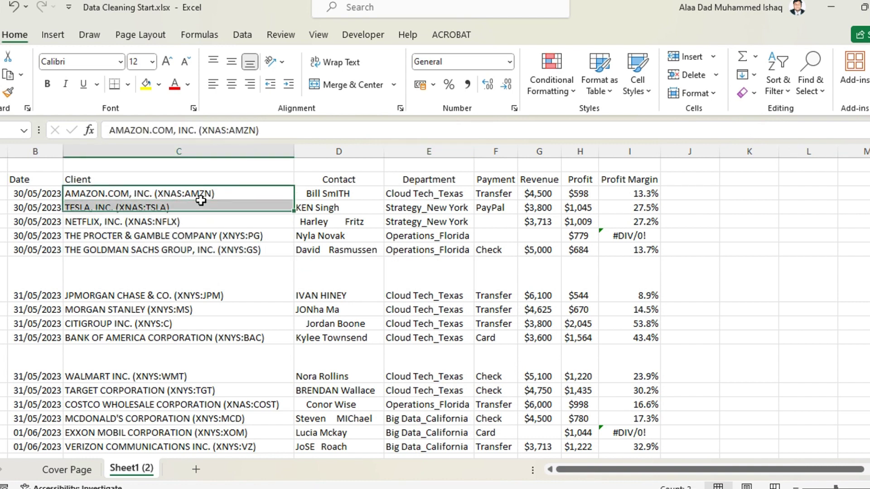
double_click(218, 194)
drag(219, 194, 154, 195)
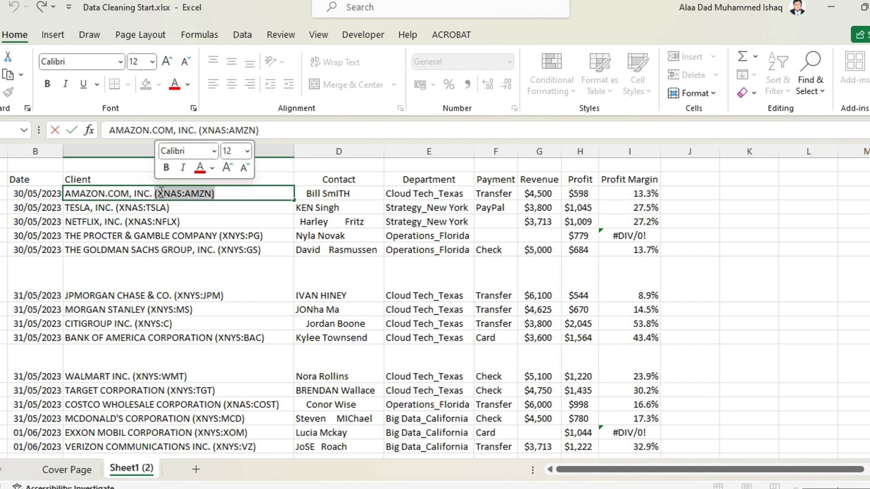
click(183, 222)
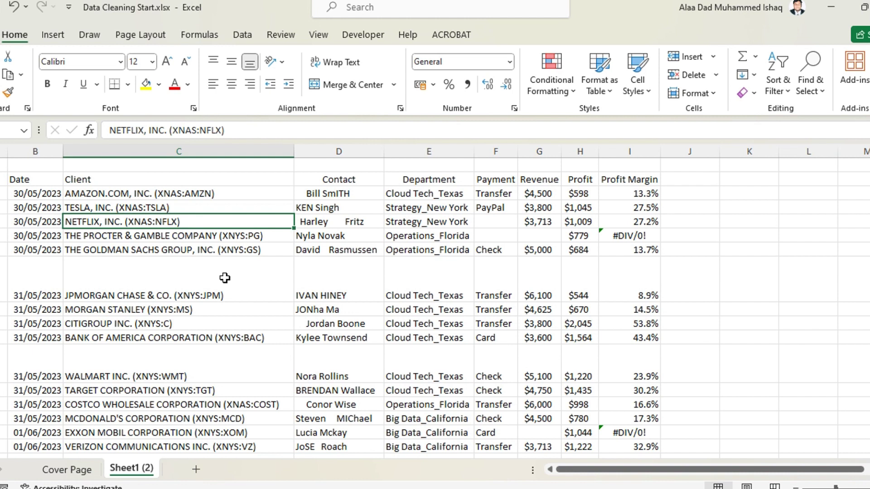
click(356, 294)
click(239, 294)
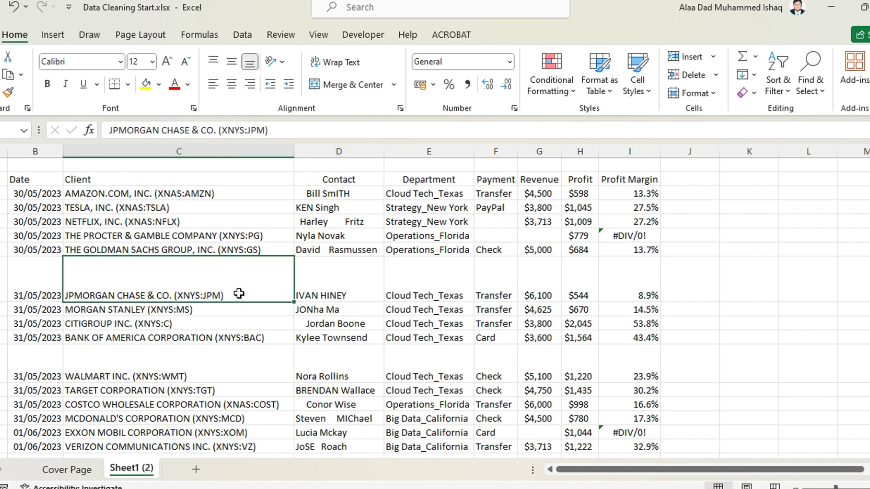
click(290, 250)
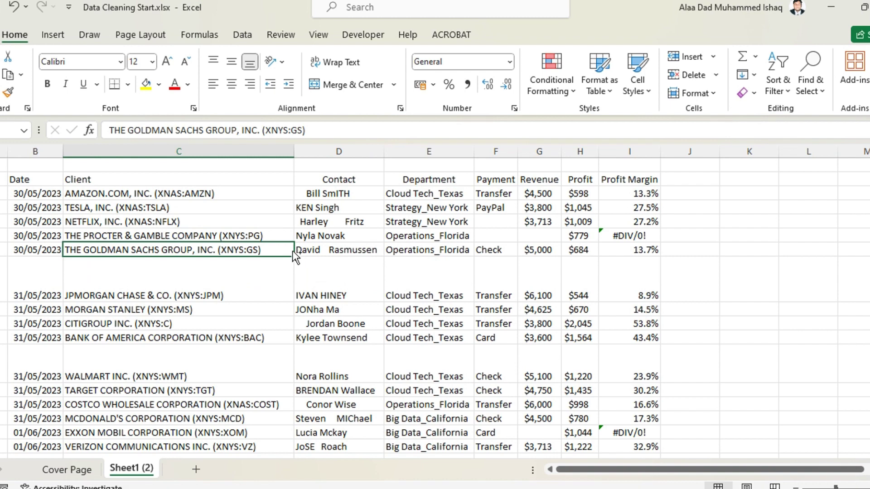
- AutoFit the row heights of the entire client data table
key(ctrl+a)
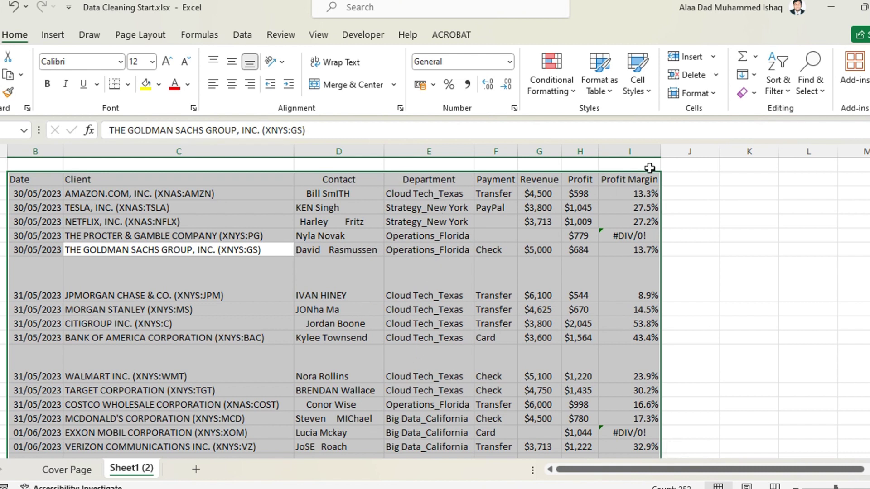
click(820, 96)
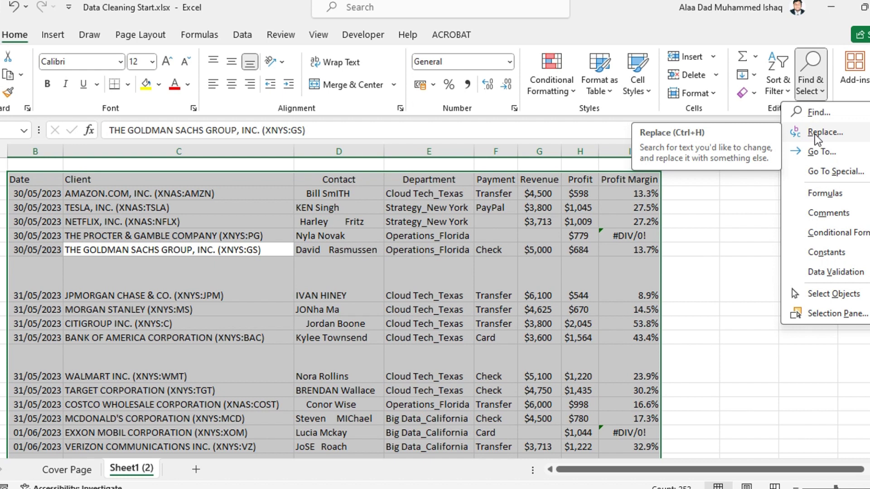
click(731, 188)
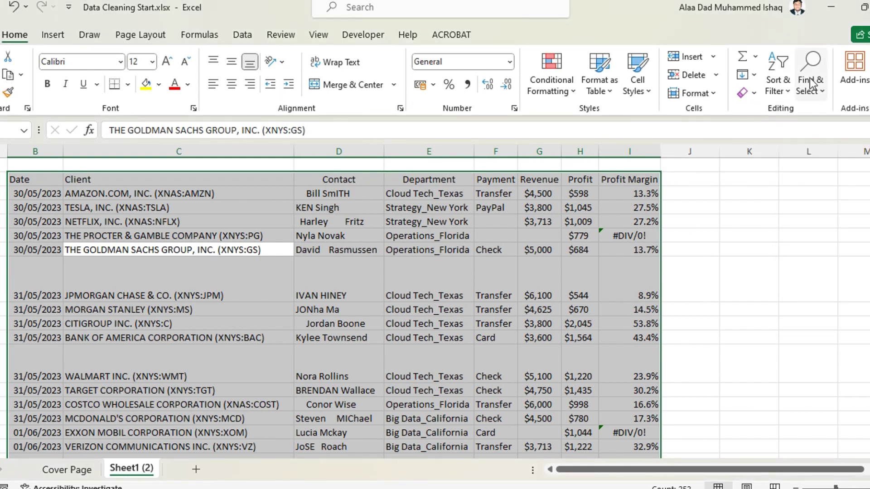
click(822, 89)
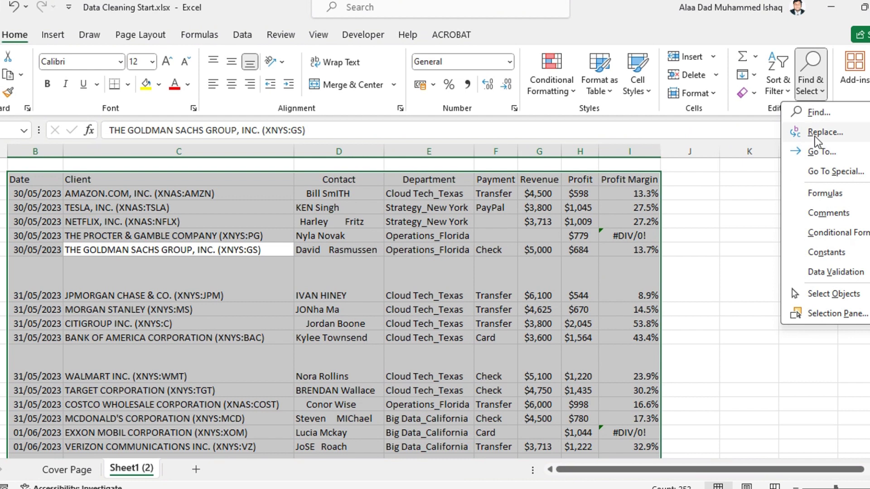
click(455, 245)
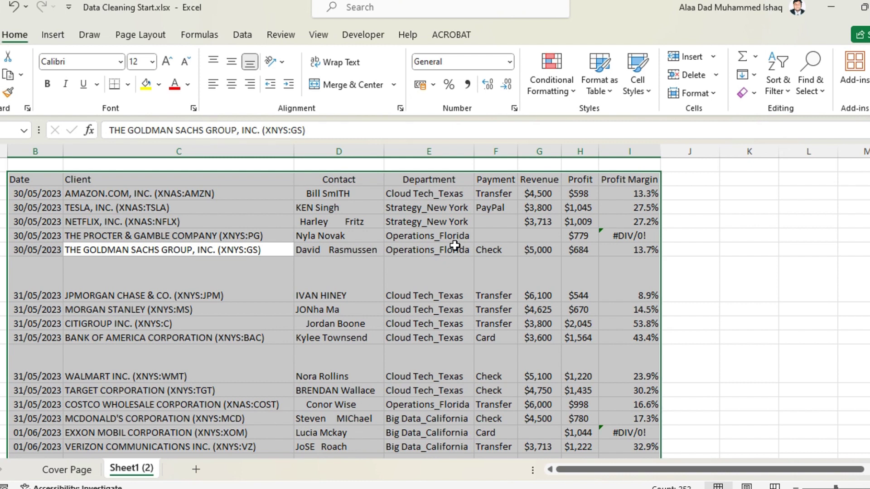
key(alt)
key(h)
key(o)
key(a)
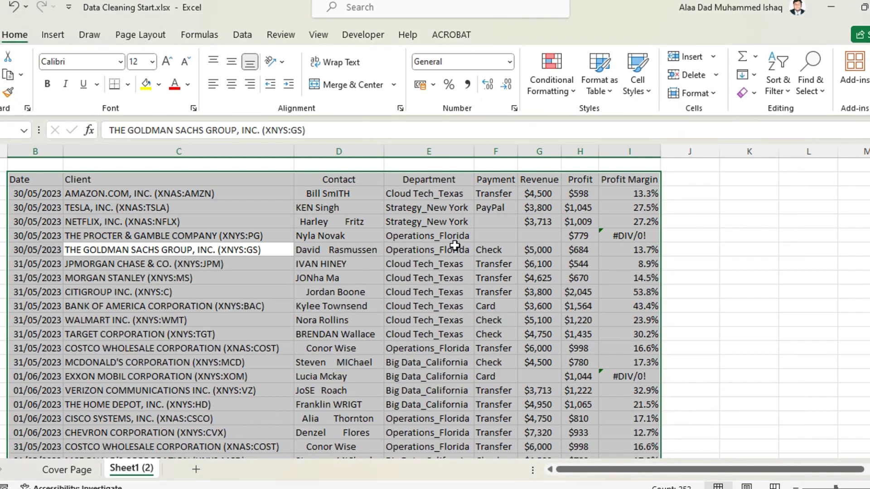
click(425, 302)
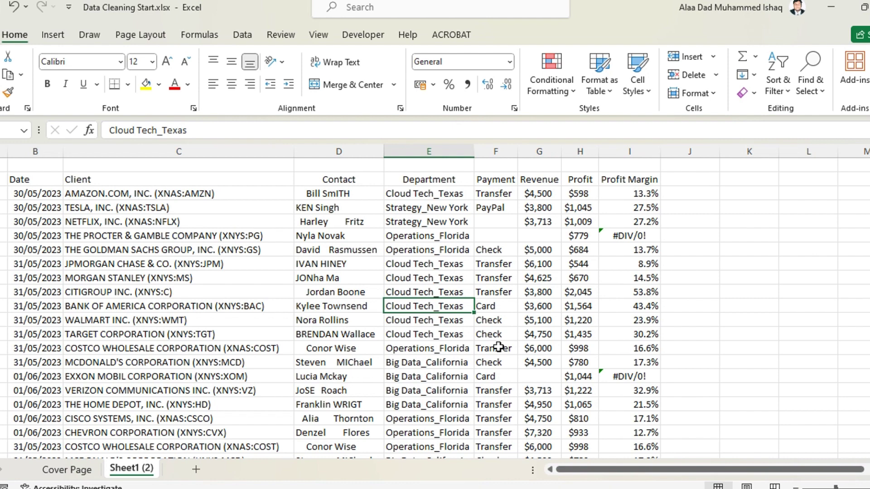
click(393, 293)
key(ctrl+a)
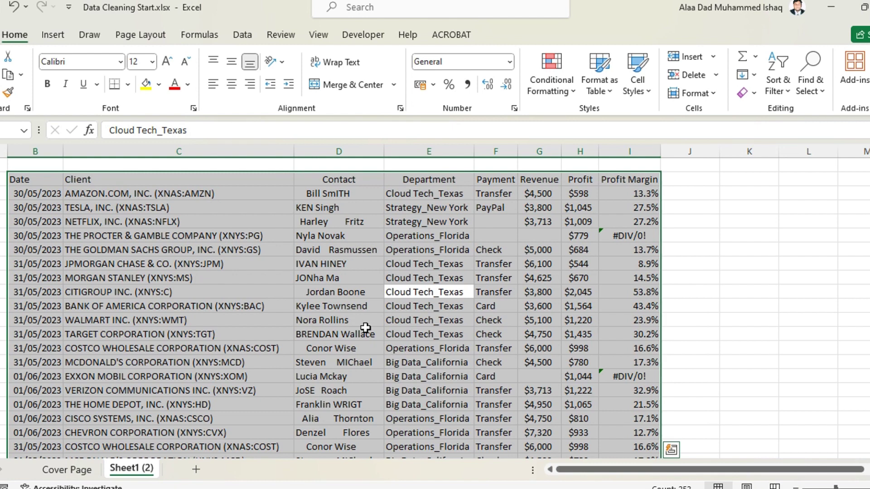
key(ctrl+h)
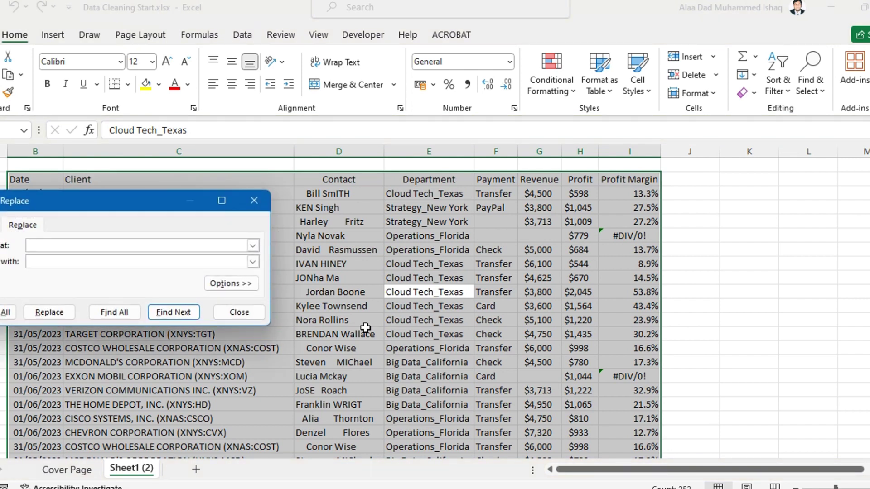
text((*))
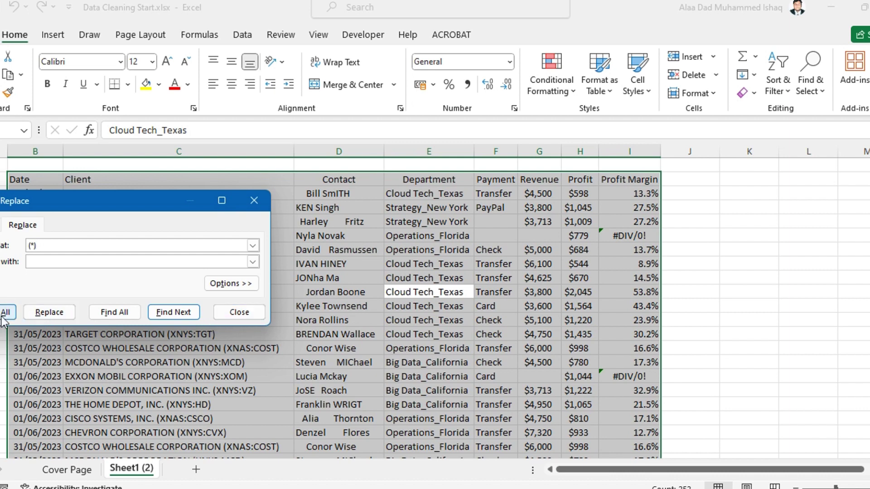
click(105, 374)
click(239, 316)
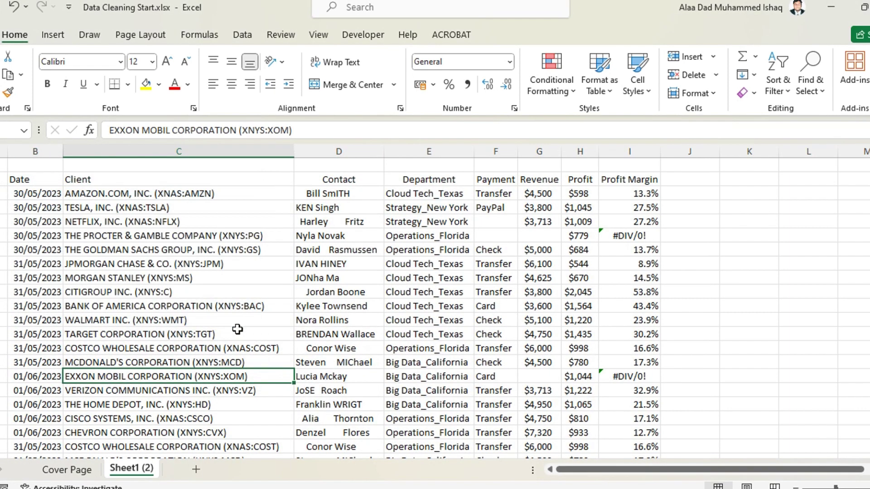
- Remove the bracketed ticker codes from the Client column by replacing every "(*)" with nothing
click(193, 151)
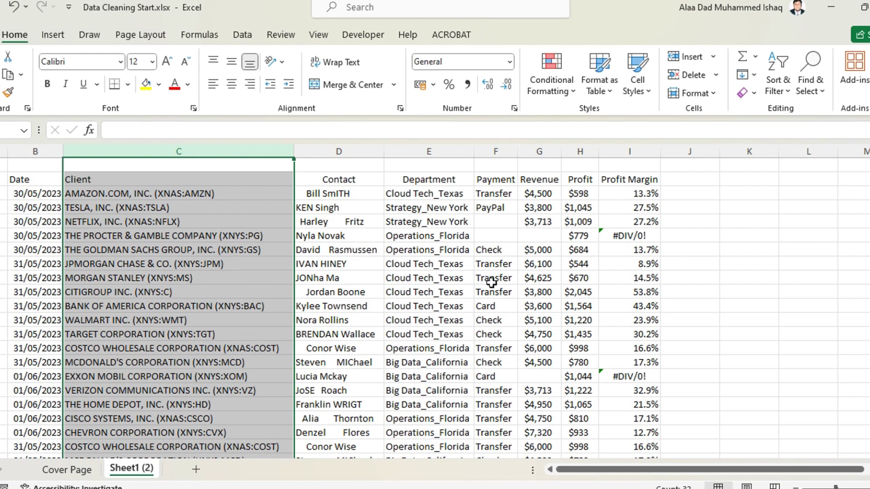
key(ctrl+h)
key(Tab)
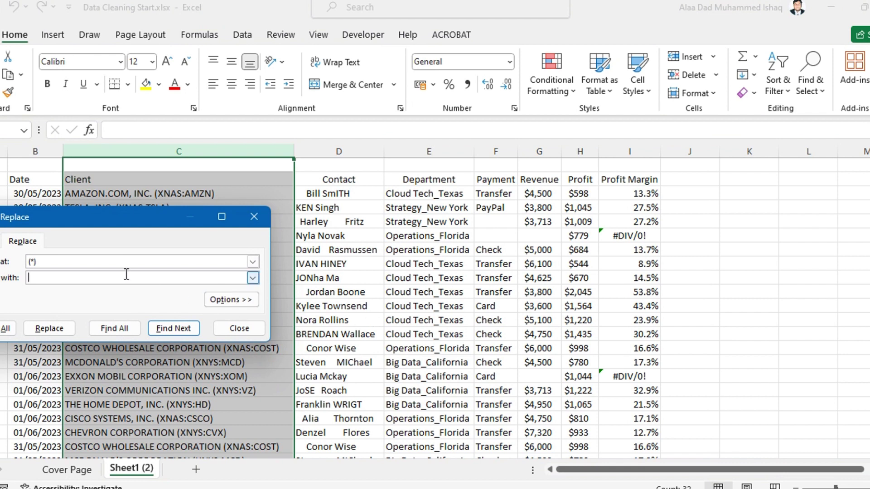
click(53, 260)
key(BackSpace)
key(BackSpace)
key(BackSpace)
text((*))
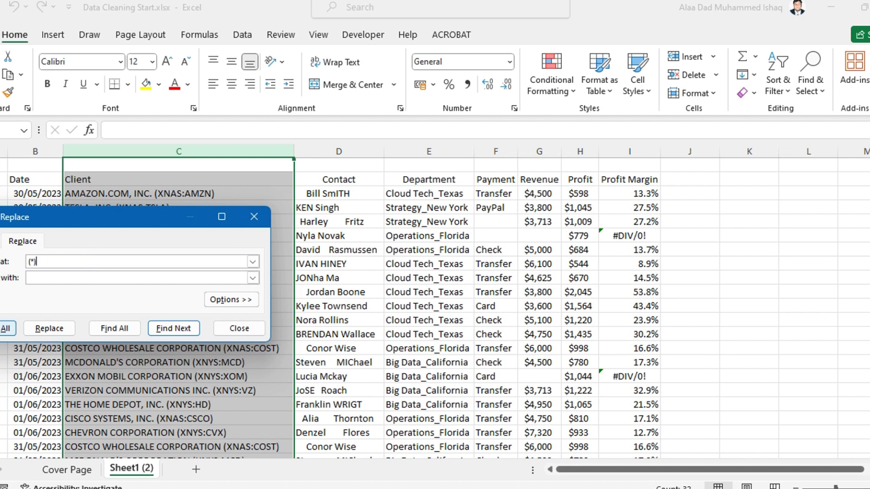
click(7, 328)
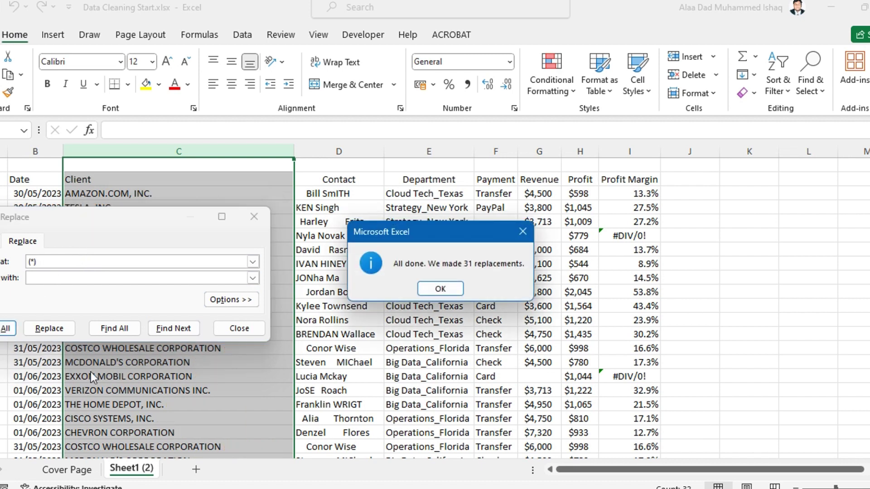
click(458, 292)
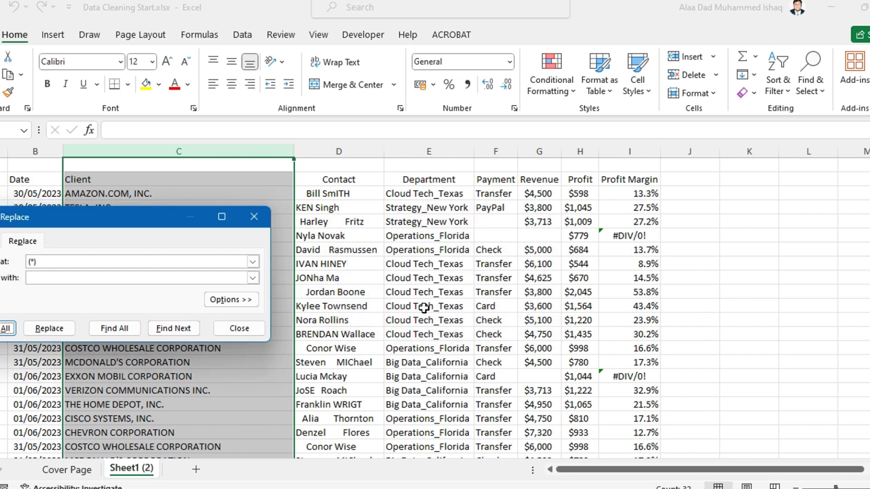
click(220, 327)
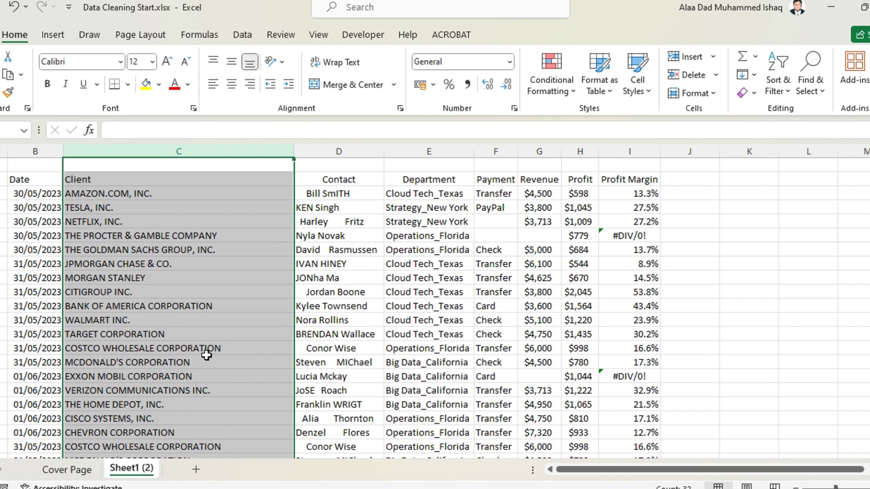
- AutoFit the Client column to the shortened company names and check the records through the last row
double_click(293, 155)
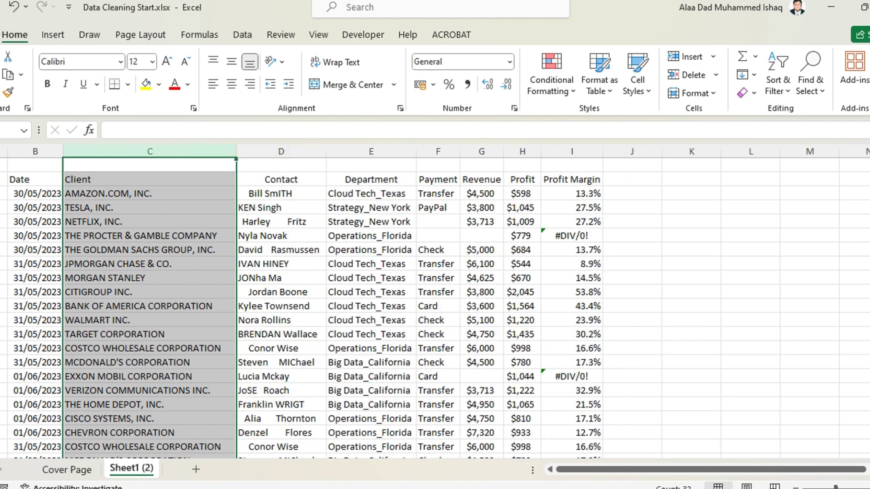
click(299, 161)
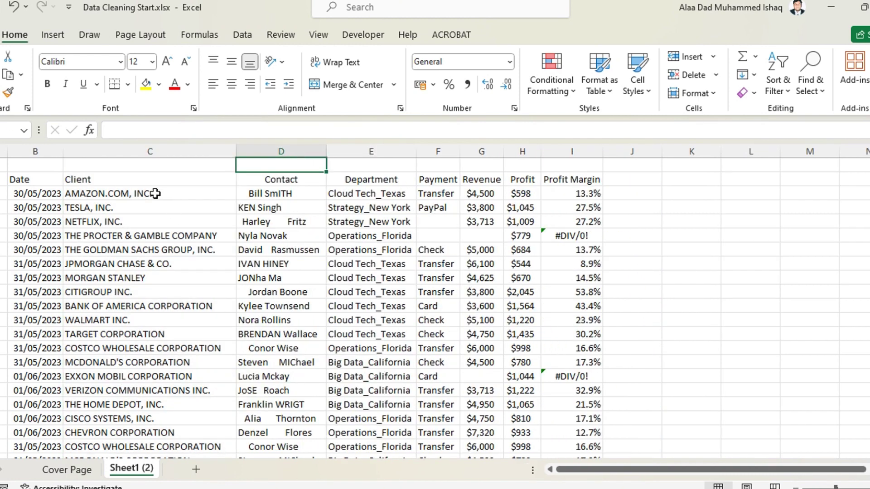
scroll(149, 254, down, 6)
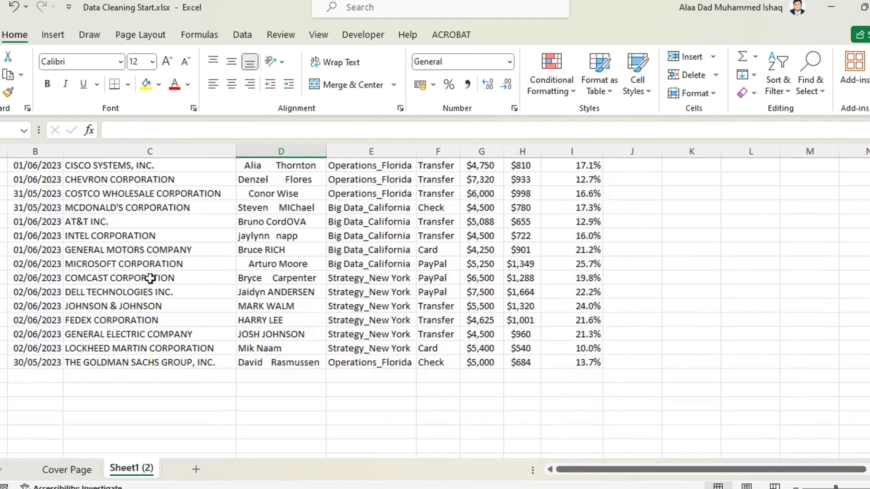
scroll(150, 278, up, 6)
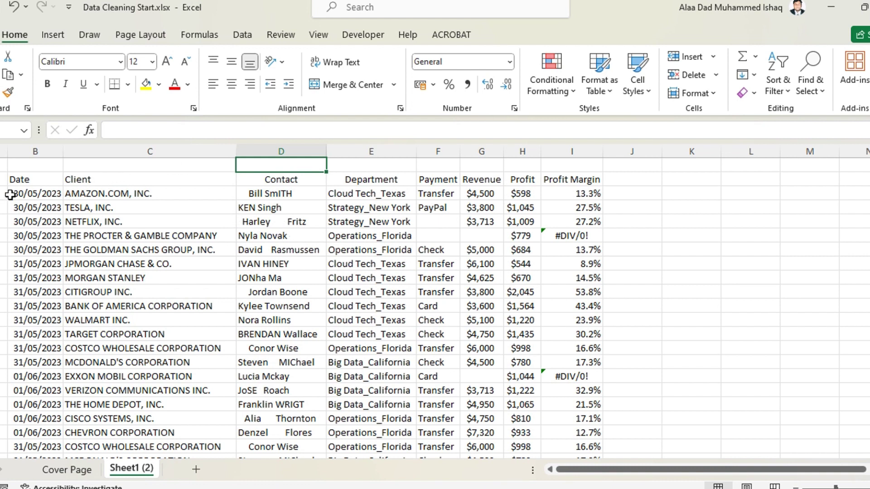
- Highlight the whole data table from the Date header to the last Profit Margin record and look it over
drag(21, 180, 589, 449)
scroll(405, 357, down, 3)
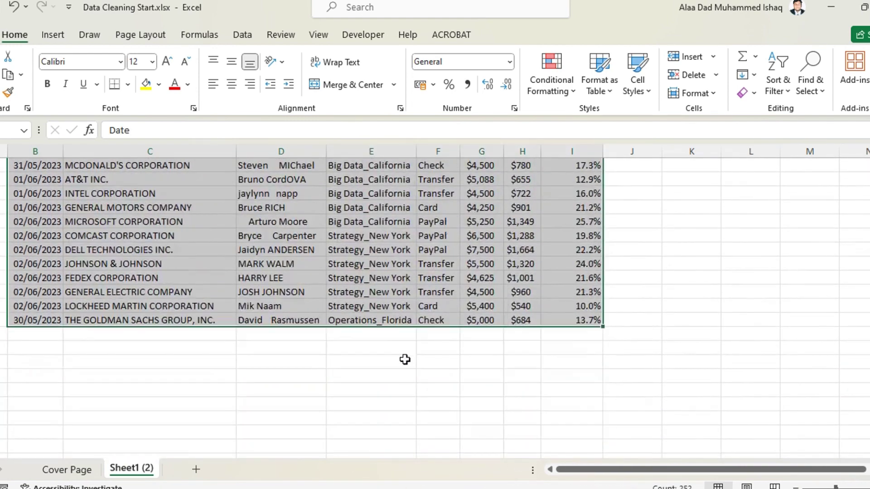
scroll(301, 350, up, 7)
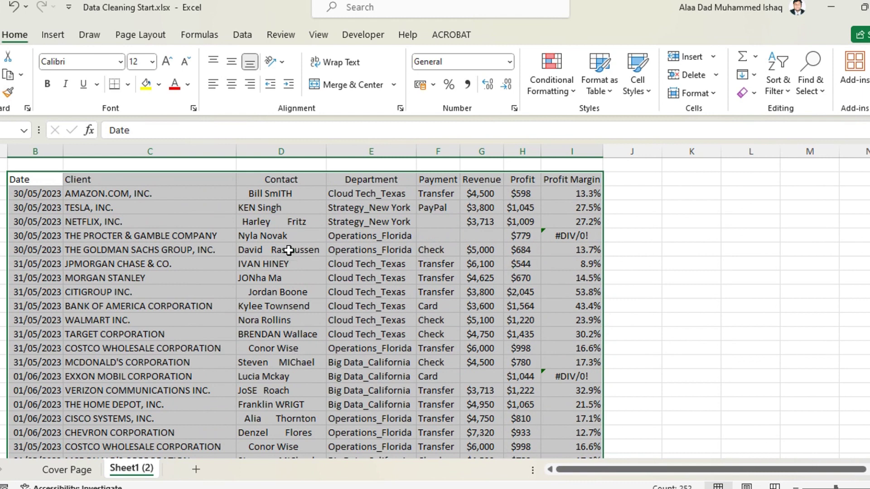
click(289, 250)
drag(12, 166, 679, 454)
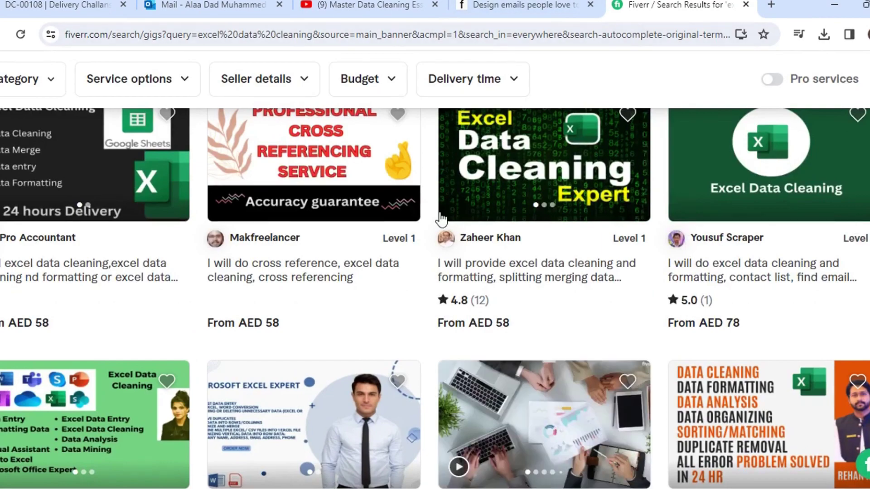
- Examine the Fiverr gigs for "excel data cleaning" down to the end of the first results page, comparing services, ratings and starting prices
scroll(441, 220, down, 10)
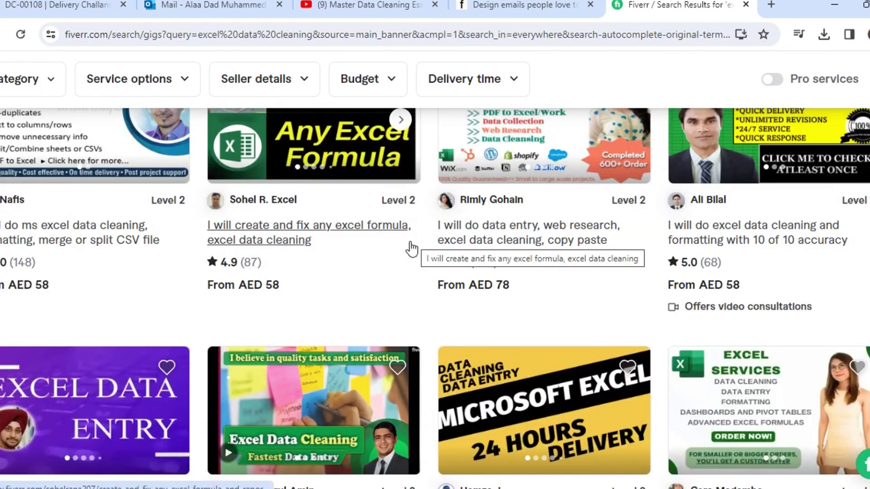
scroll(411, 248, up, 10)
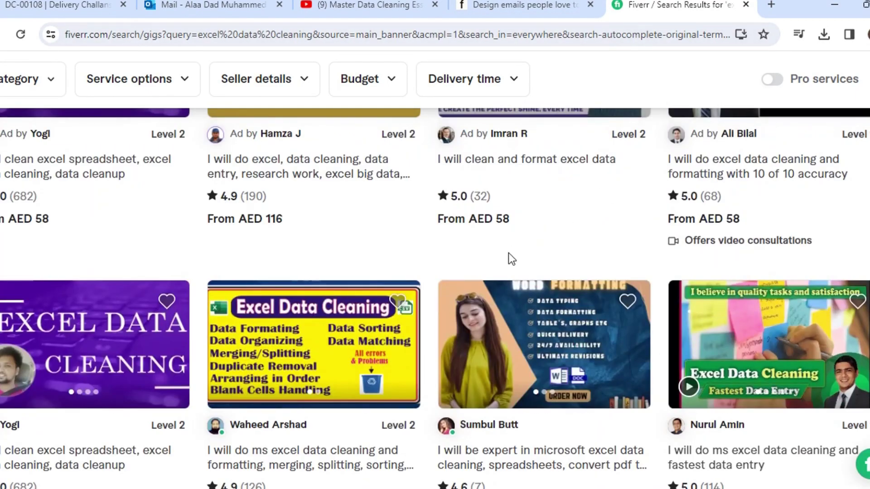
scroll(511, 258, up, 5)
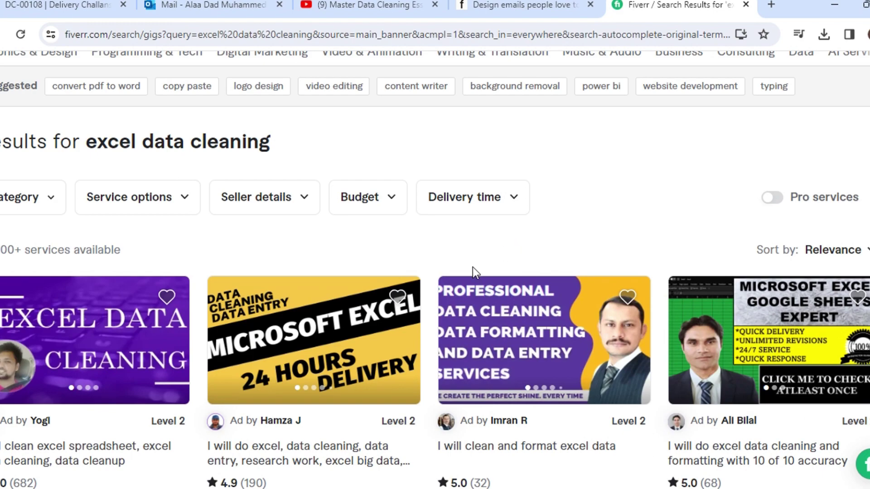
scroll(473, 270, down, 6)
scroll(473, 285, down, 7)
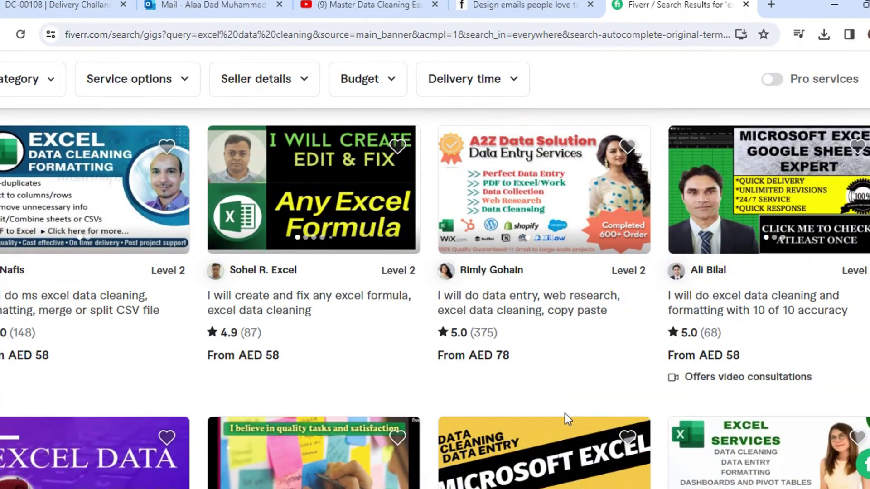
scroll(564, 413, down, 3)
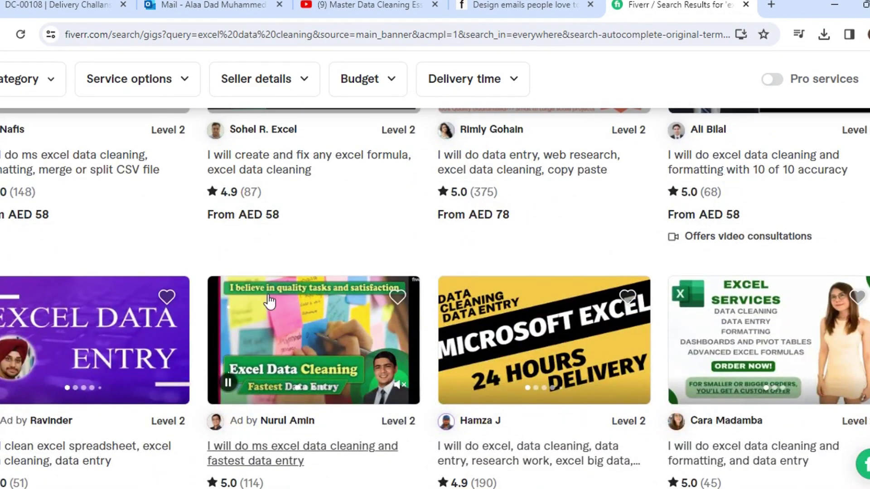
scroll(341, 308, down, 15)
scroll(341, 323, down, 18)
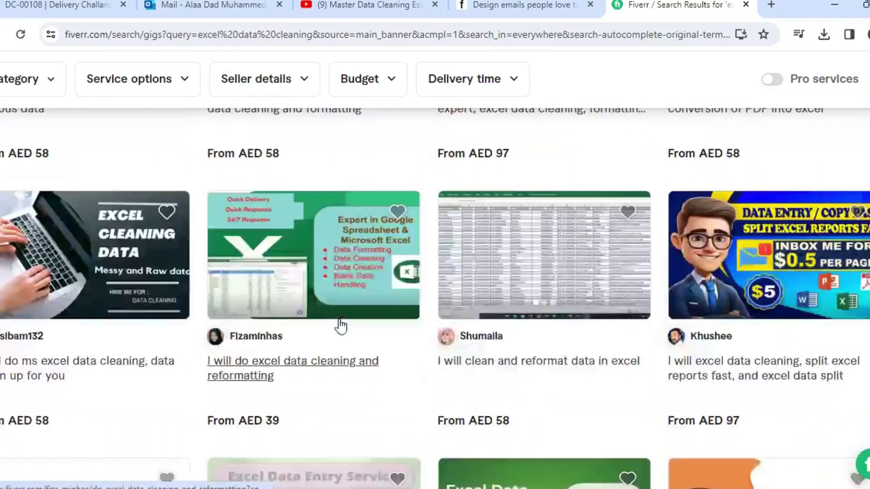
scroll(341, 325, up, 6)
scroll(339, 319, up, 6)
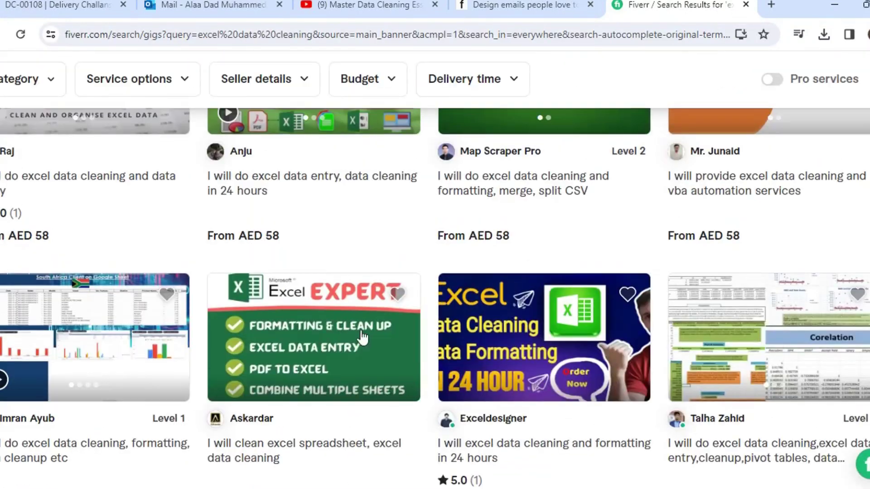
scroll(582, 388, down, 3)
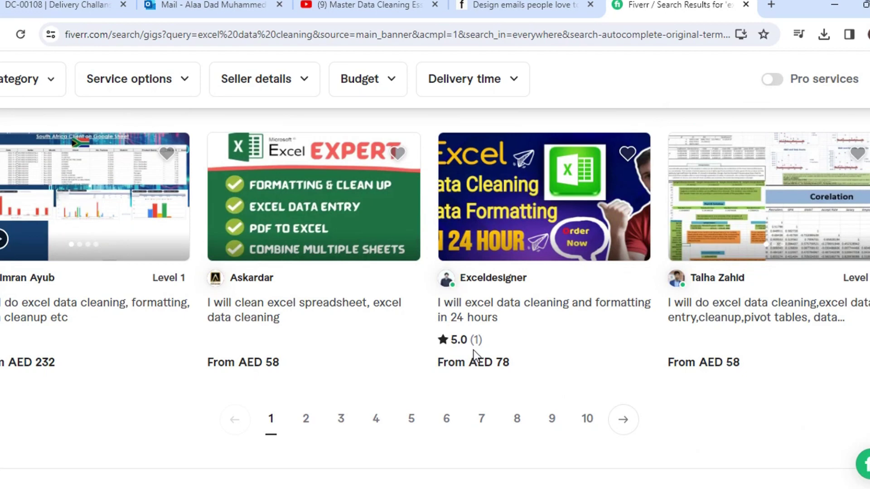
- Review the data cleaning gig offers and prices again from the page numbers back up to the results heading
scroll(475, 352, up, 6)
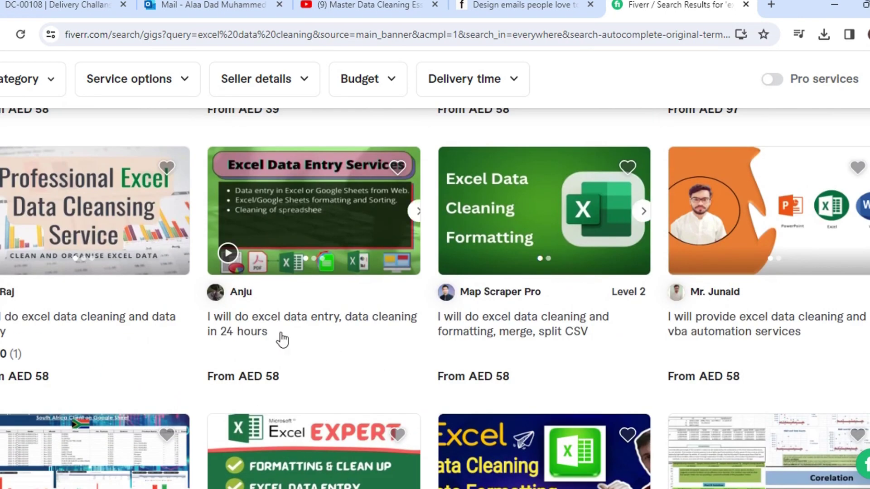
scroll(305, 366, up, 6)
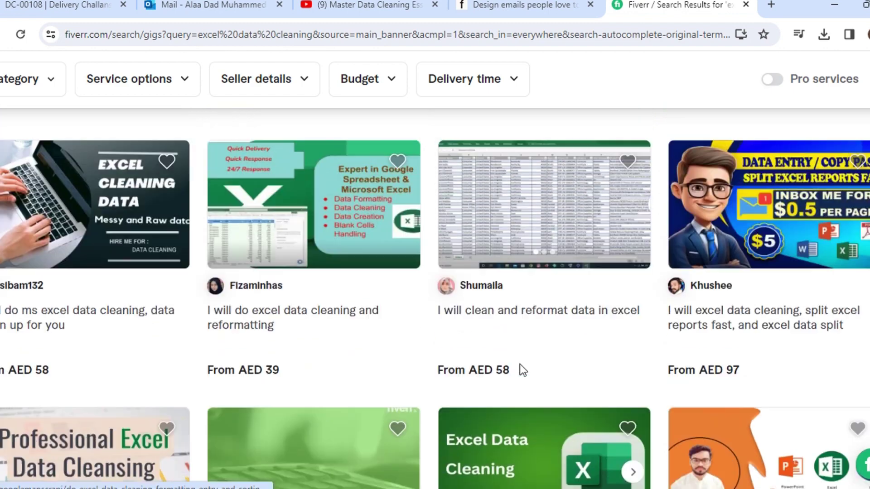
scroll(519, 363, up, 7)
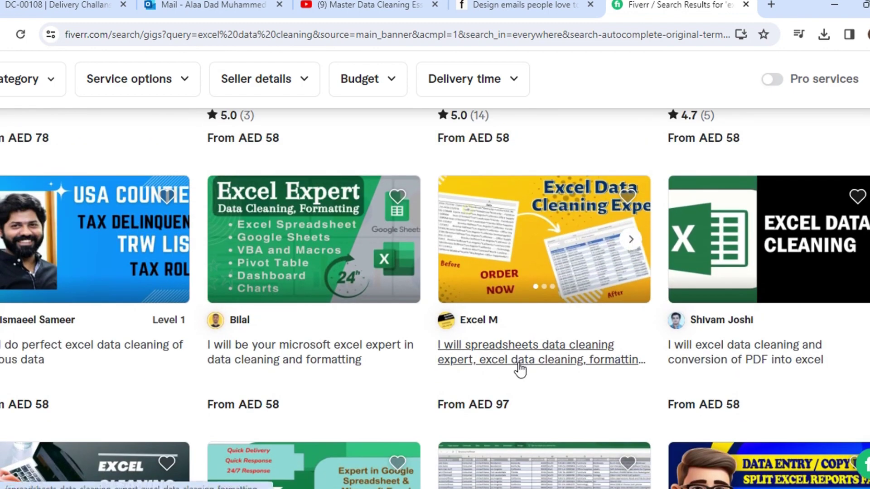
scroll(582, 372, up, 11)
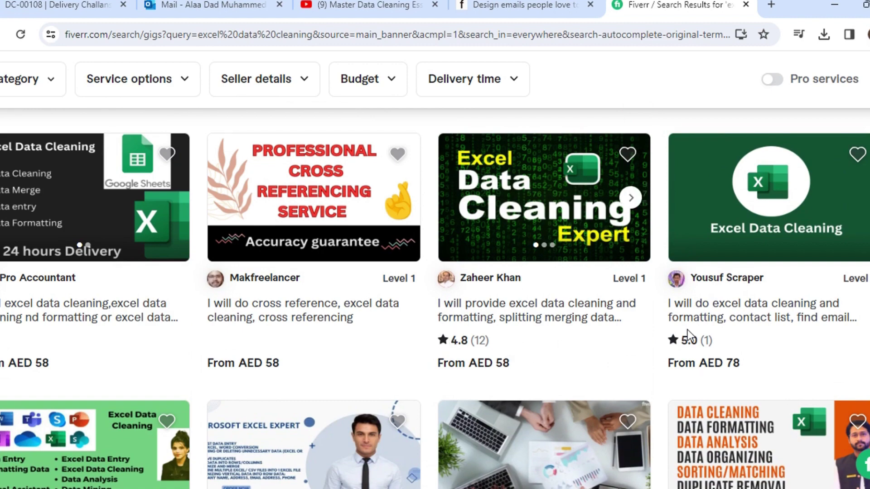
scroll(687, 329, up, 5)
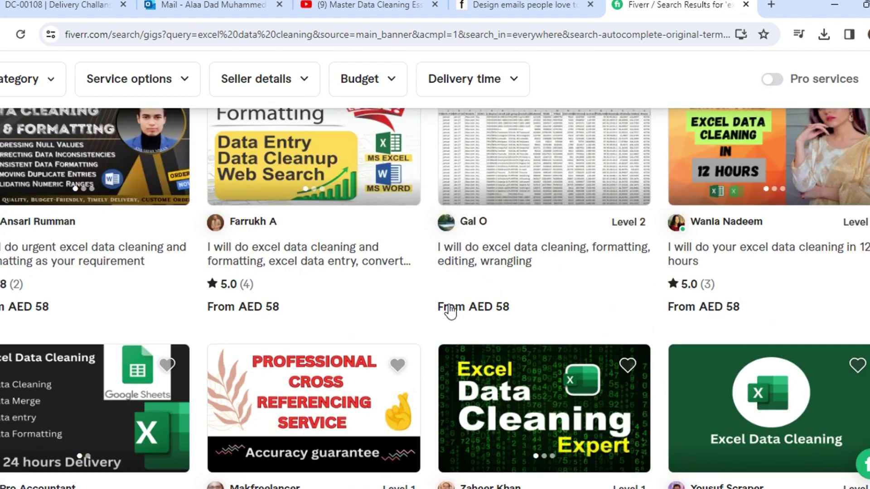
scroll(292, 327, up, 2)
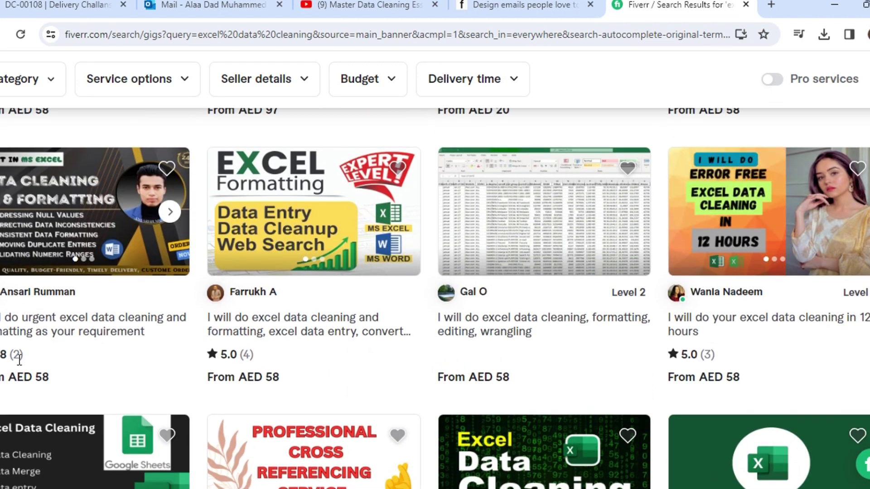
scroll(79, 354, up, 5)
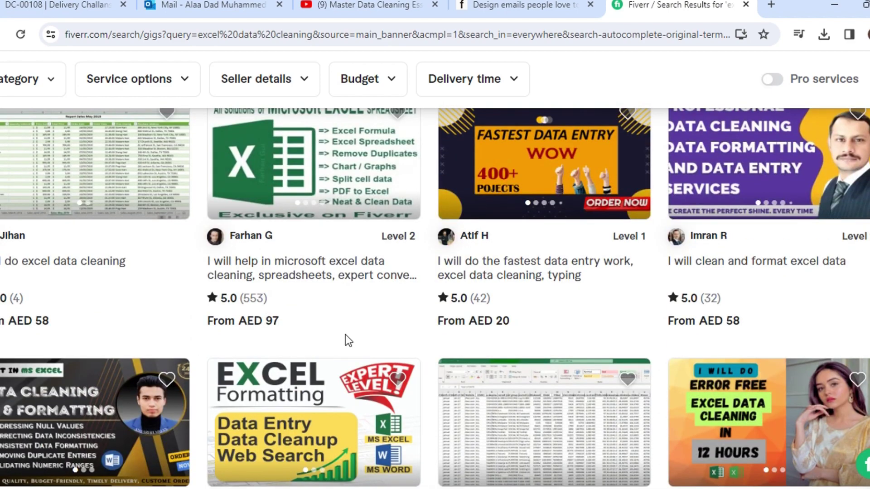
scroll(345, 334, up, 15)
scroll(370, 285, up, 3)
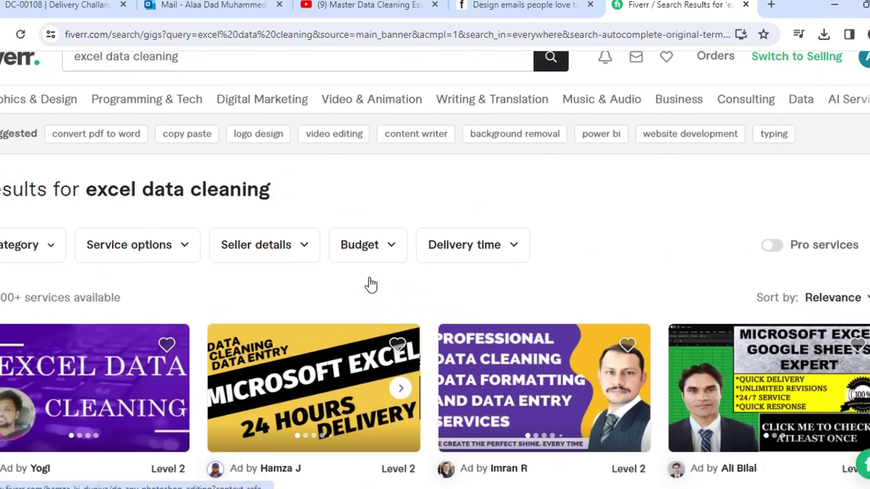
- Switch back to the Data Cleaning Start workbook in Excel and deselect the table by selecting the blank column J cell in the Morgan Stanley row
click(864, 6)
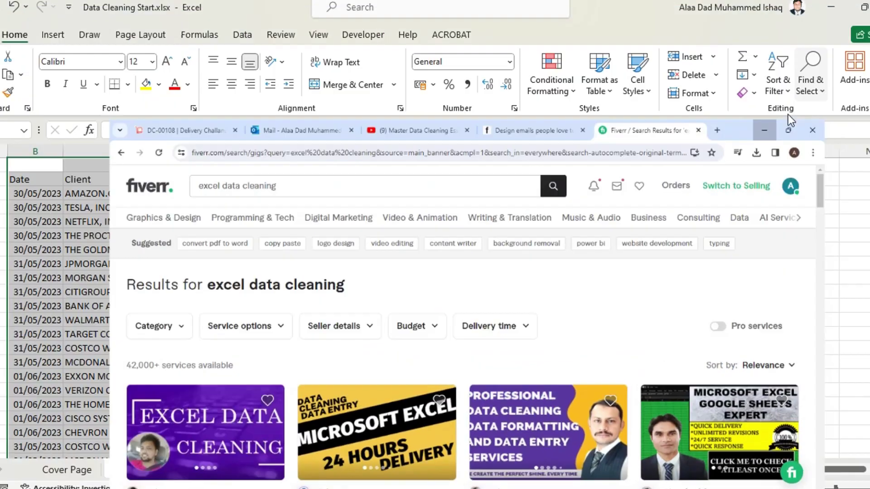
click(789, 119)
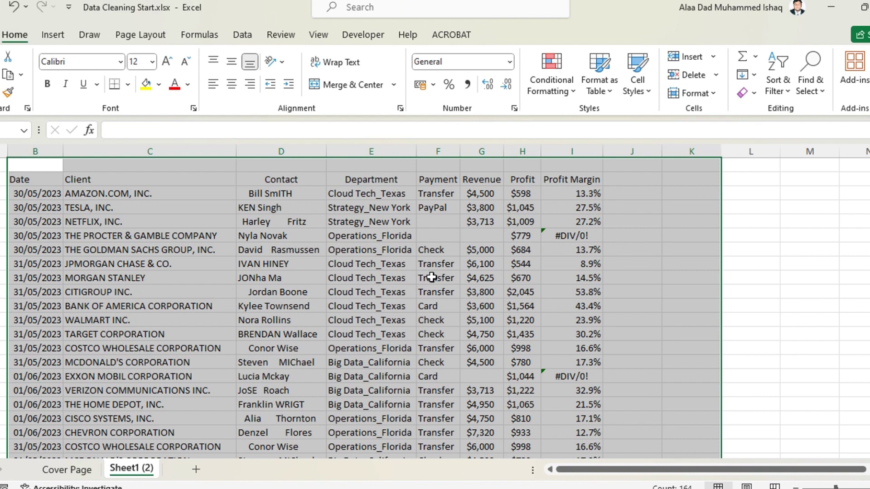
click(610, 272)
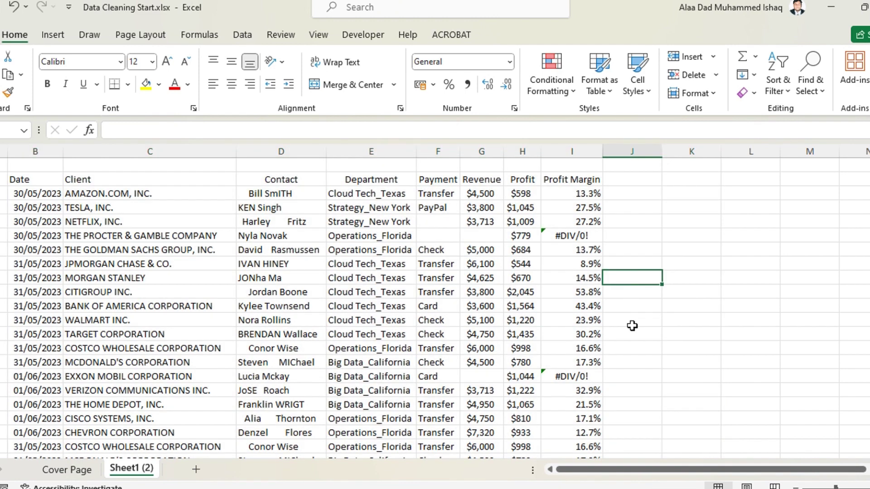